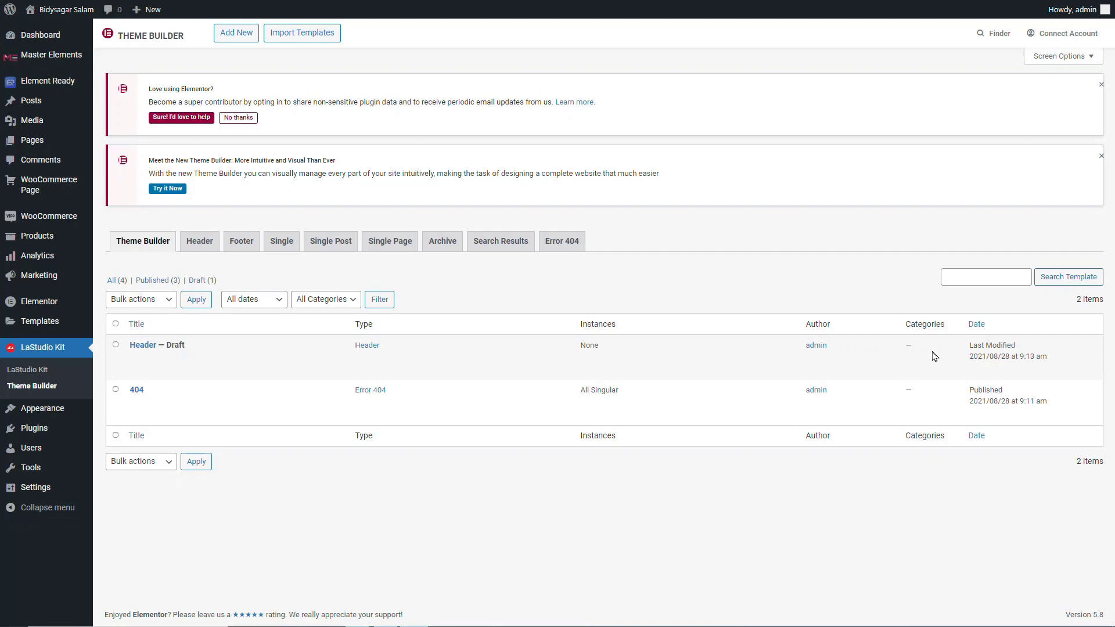
Check the installed plugins and the existing templates in LaStudio Kit's Theme Builder.
left_click(52, 428)
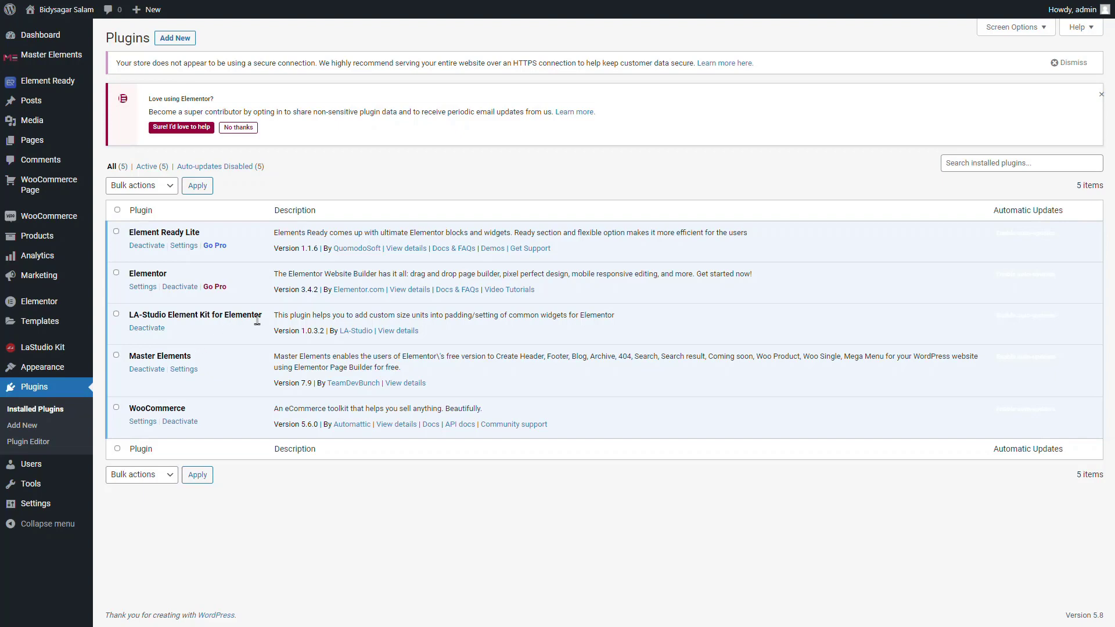
mouse_move(32, 355)
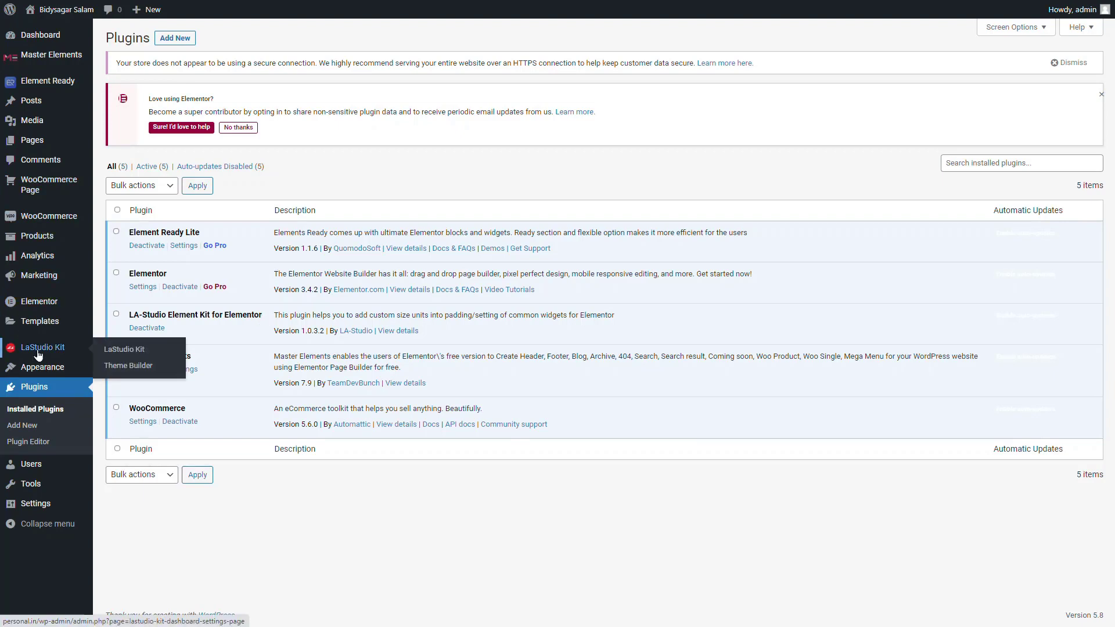
left_click(130, 368)
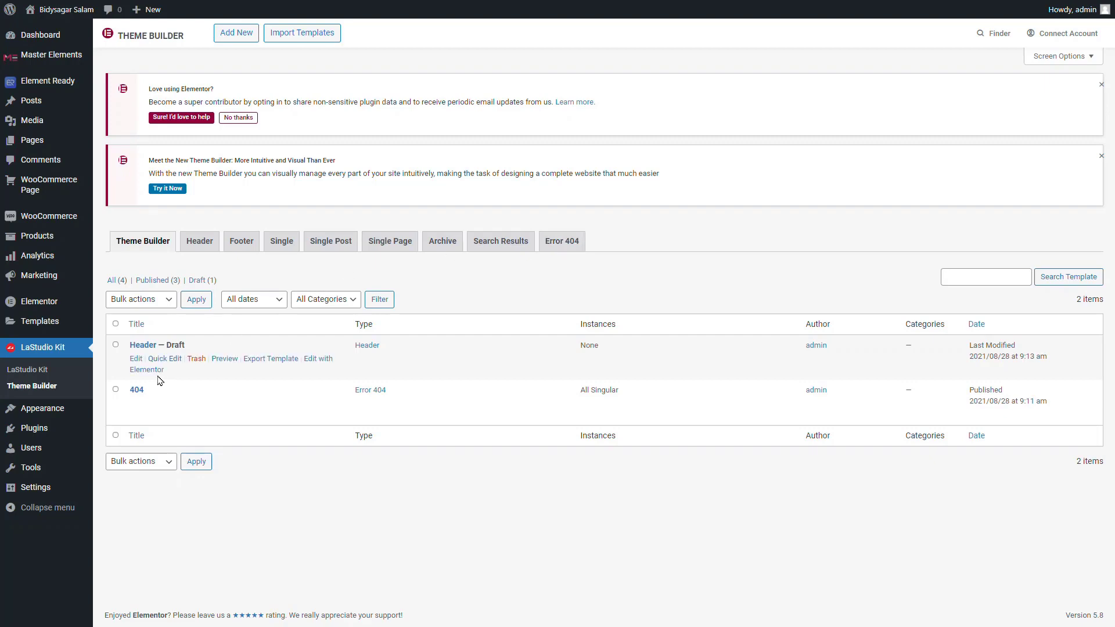
mouse_move(53, 410)
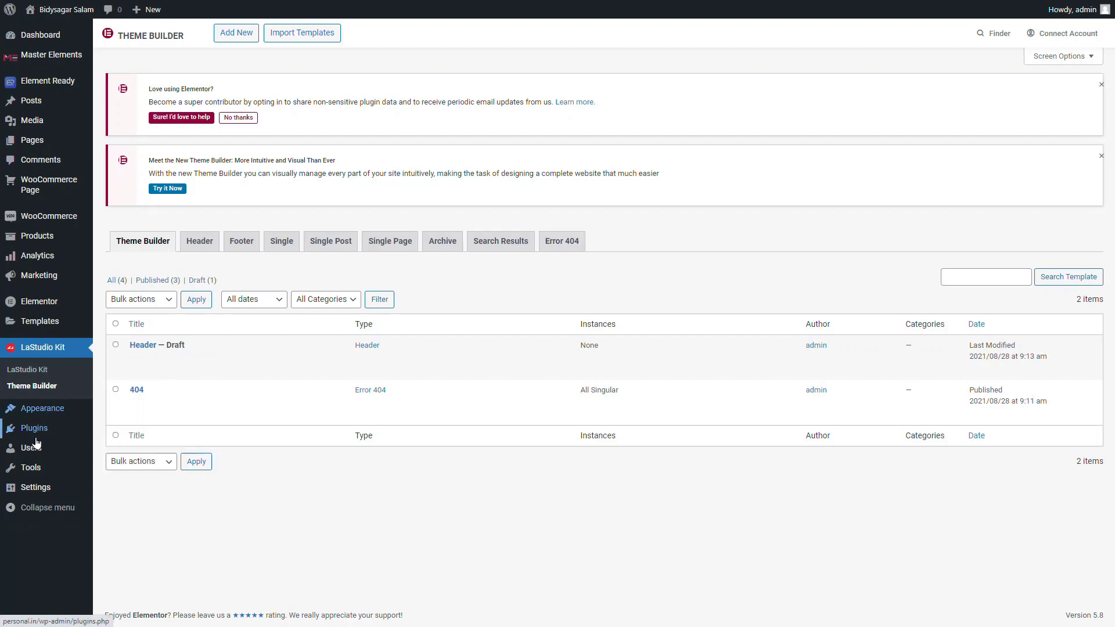
mouse_move(39, 434)
Open the Master Elements options and look over the available modules.
mouse_move(56, 61)
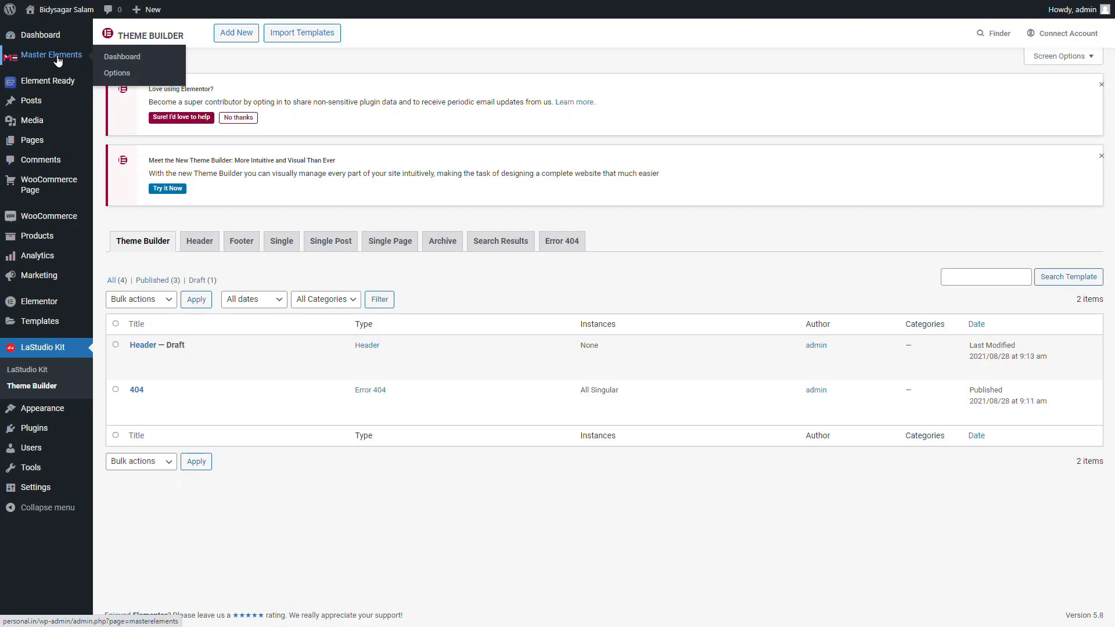
left_click(117, 76)
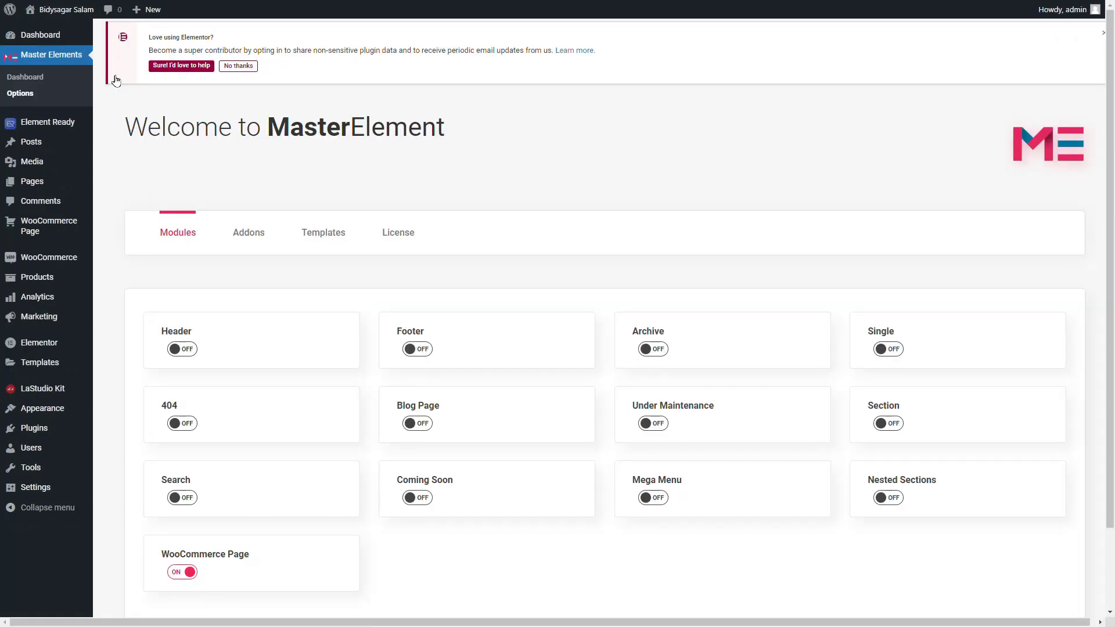
scroll(250, 244, "down", 1)
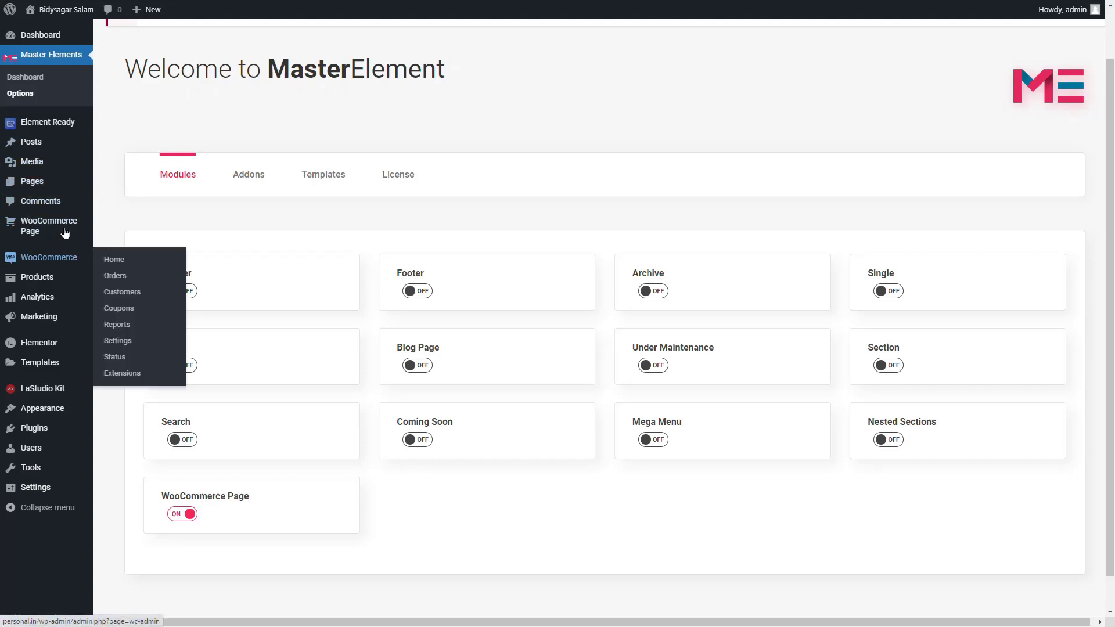
View the WooCommerce Page templates and open the form for adding a new WooCommerce page.
mouse_move(61, 228)
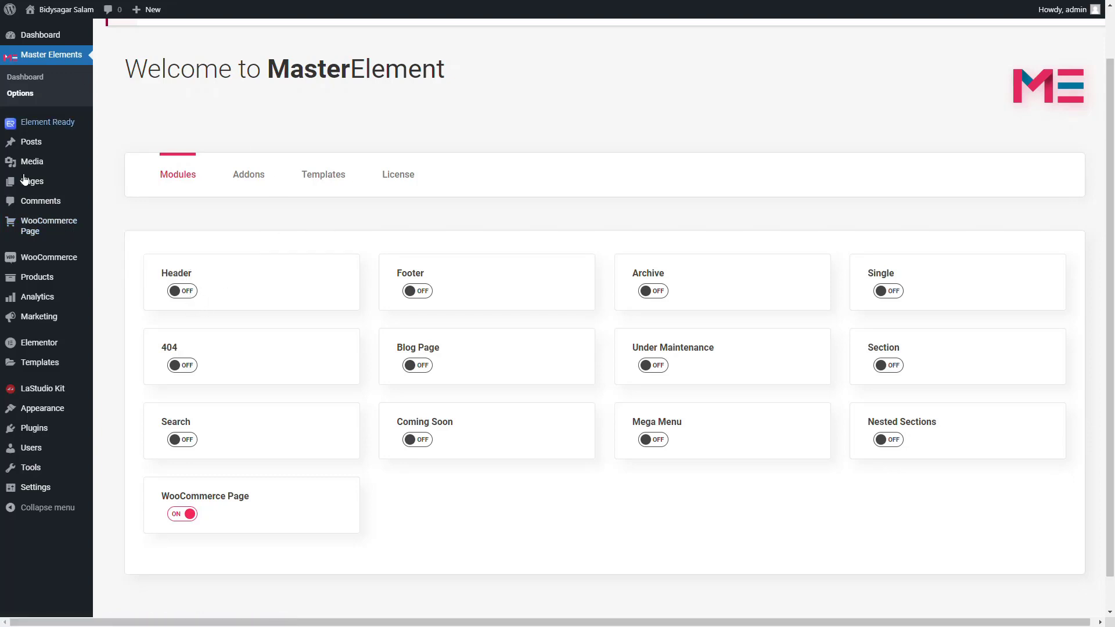
mouse_move(15, 231)
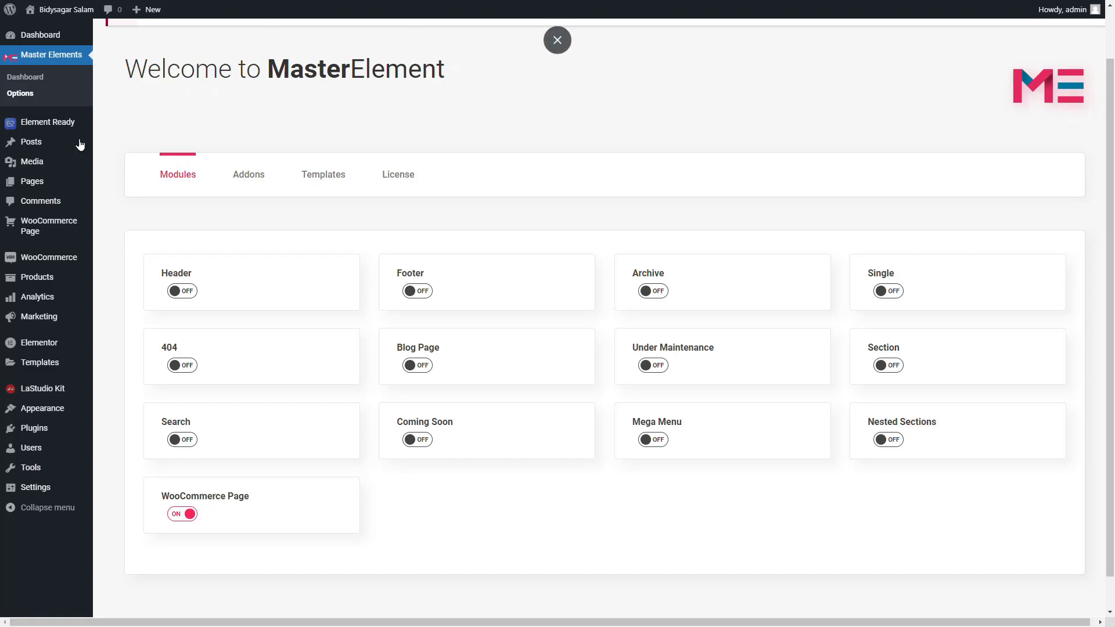
left_click(45, 222)
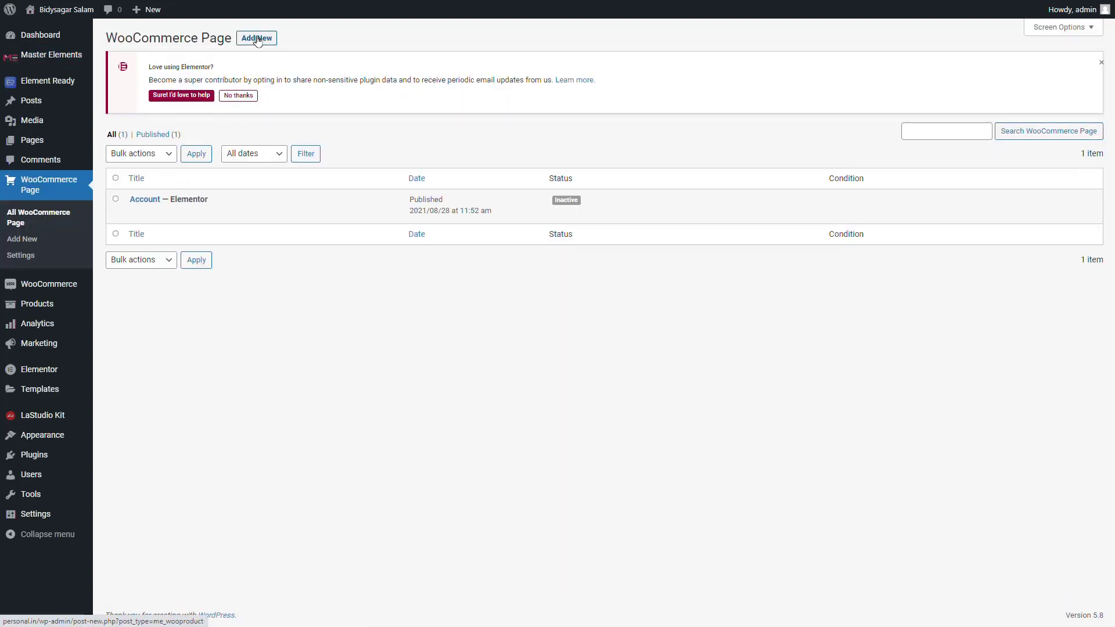
left_click(258, 39)
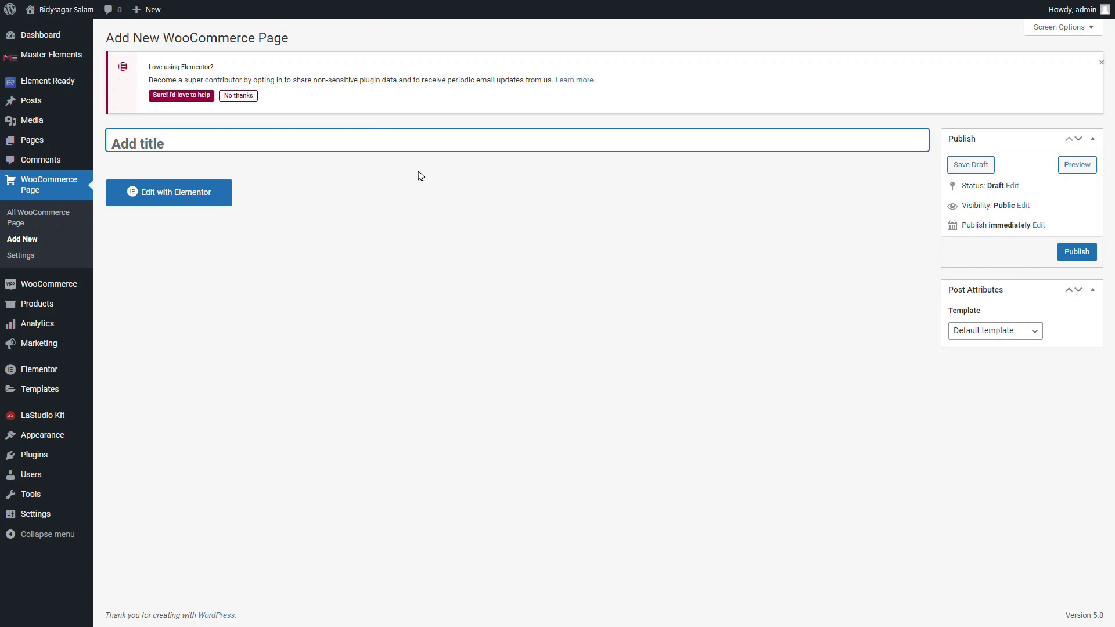
Switch on activation in the WooCommerce Page settings and review the available template and condition choices.
left_click(29, 257)
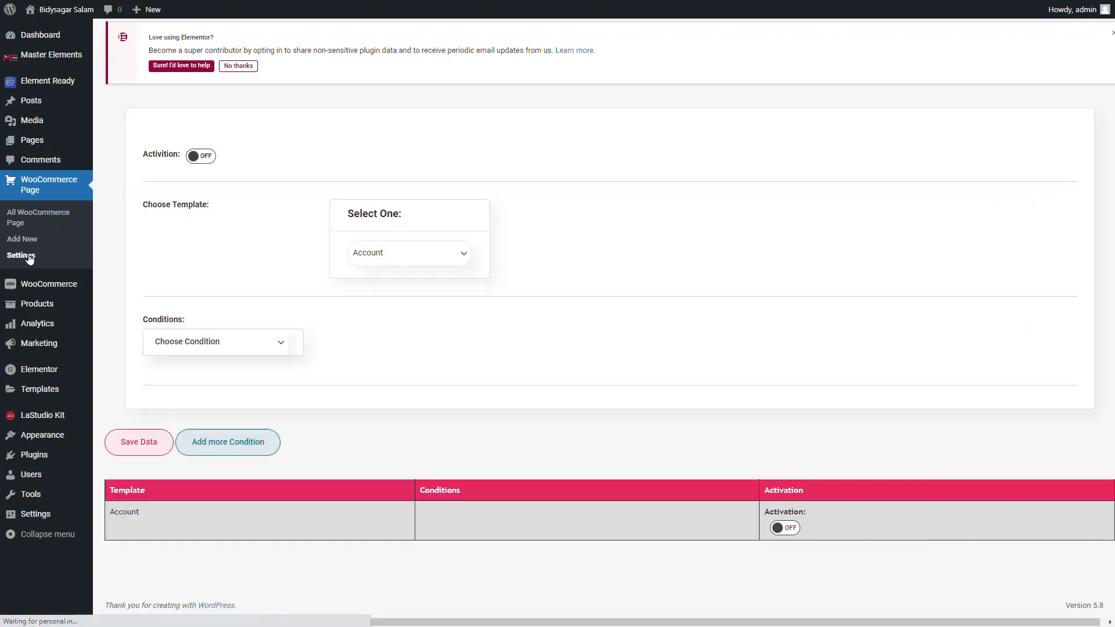
left_click(204, 161)
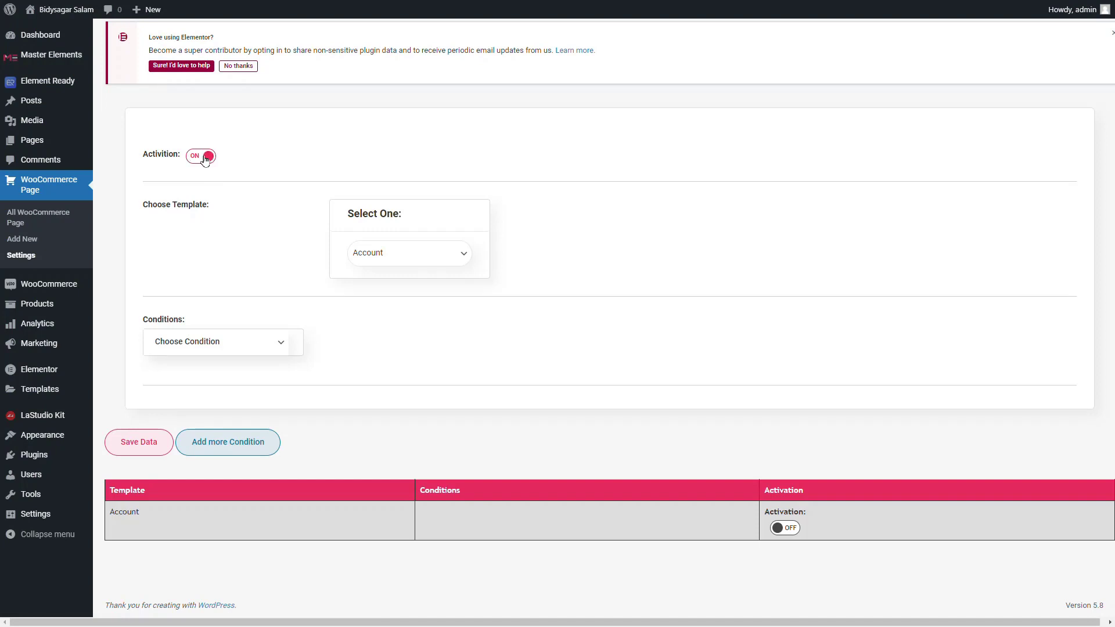
left_click(411, 253)
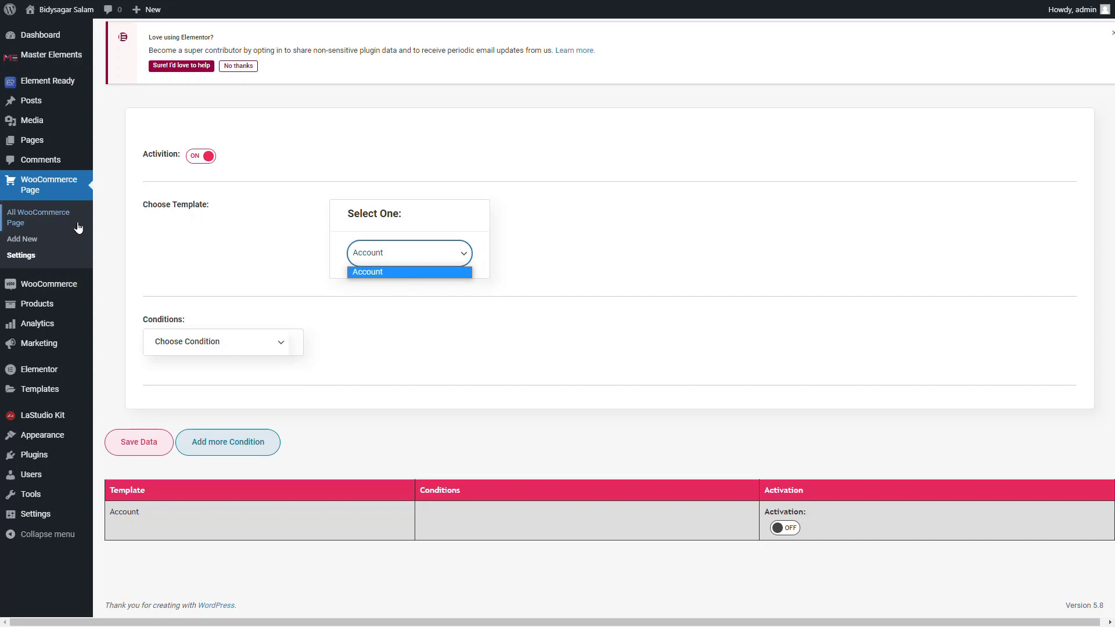
left_click(385, 360)
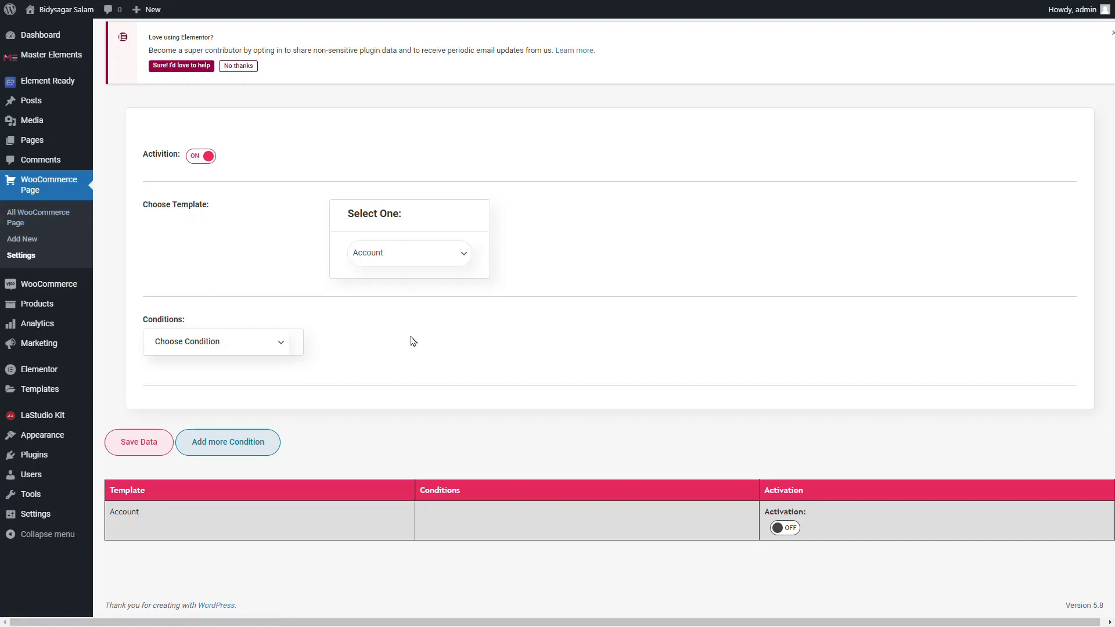
left_click(232, 337)
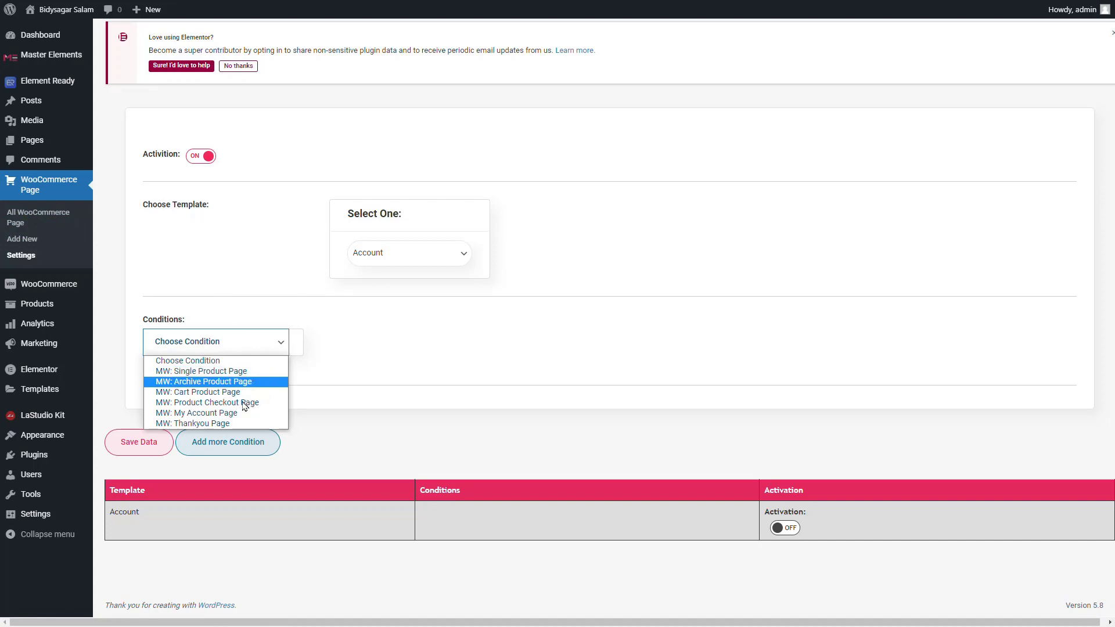
left_click(389, 362)
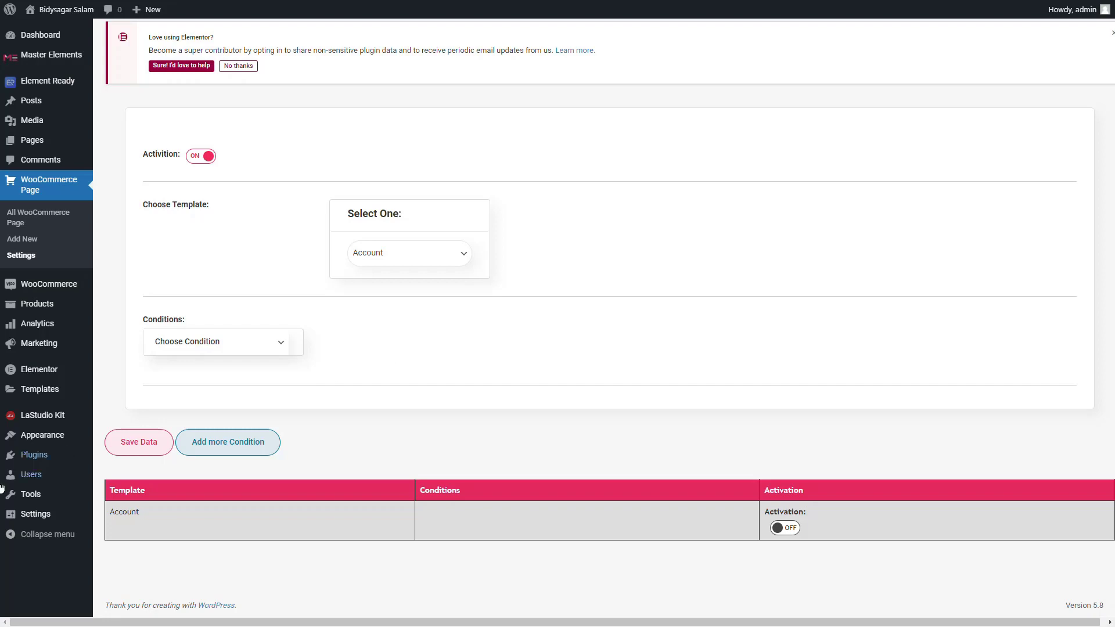
Create a Header template named "hEADER 22" in LaStudio Kit's Theme Builder and dismiss the template library.
mouse_move(46, 421)
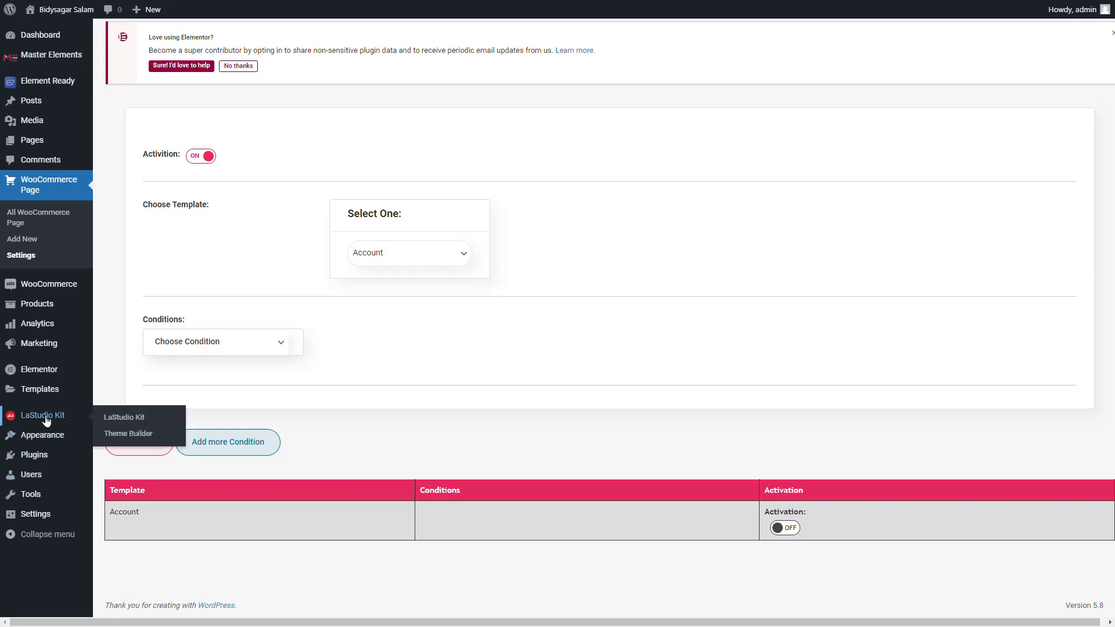
left_click(113, 435)
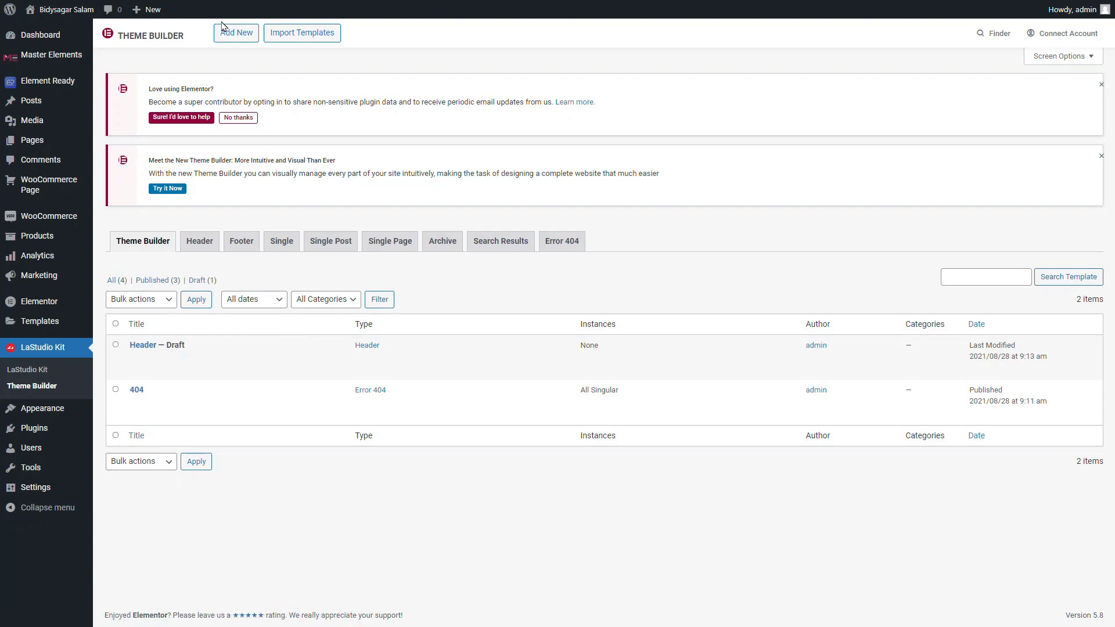
left_click(240, 39)
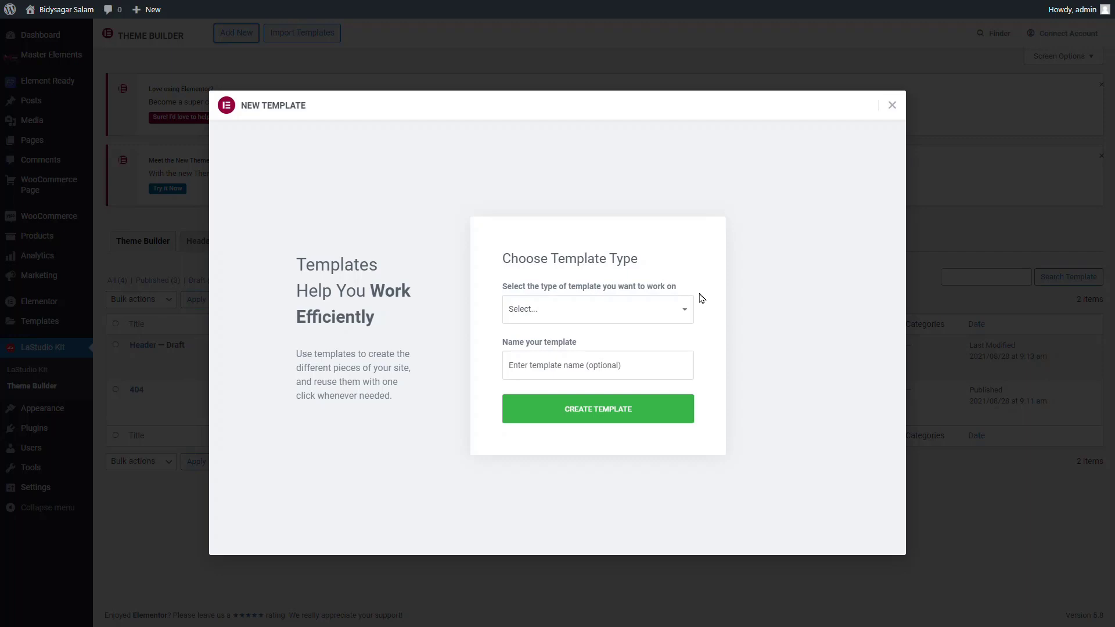
left_click(635, 313)
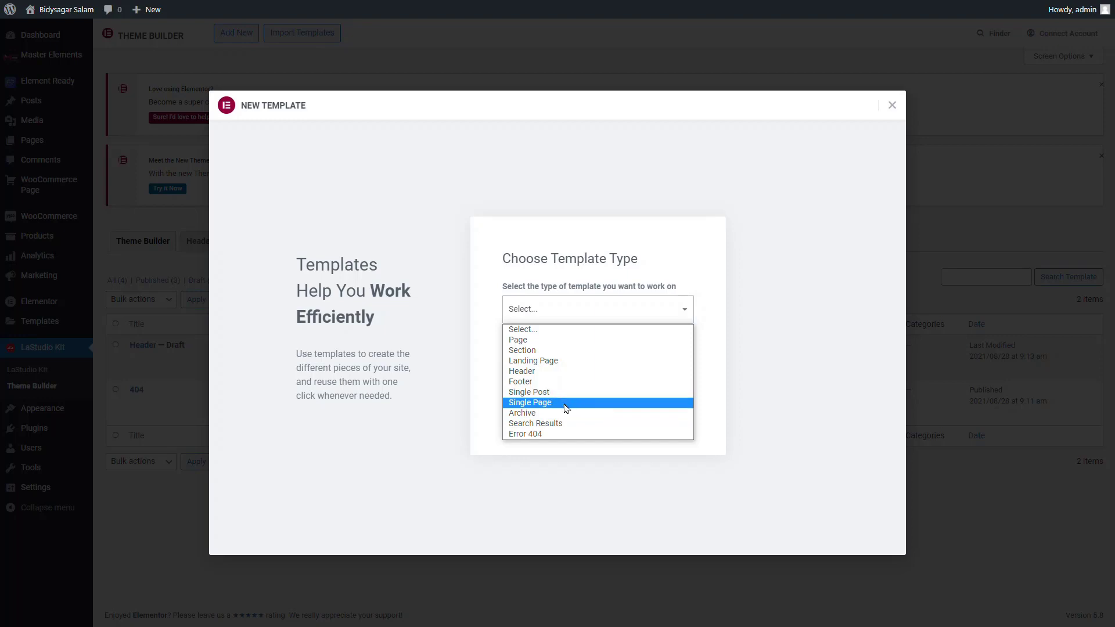
left_click(566, 371)
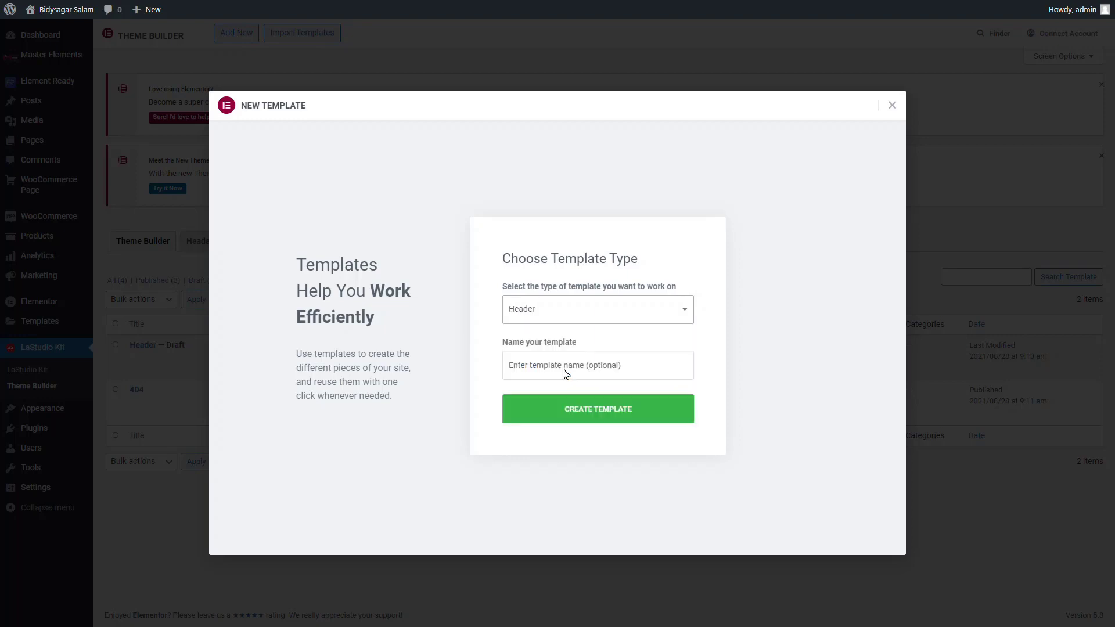
left_click(593, 365)
type("hEADER ")
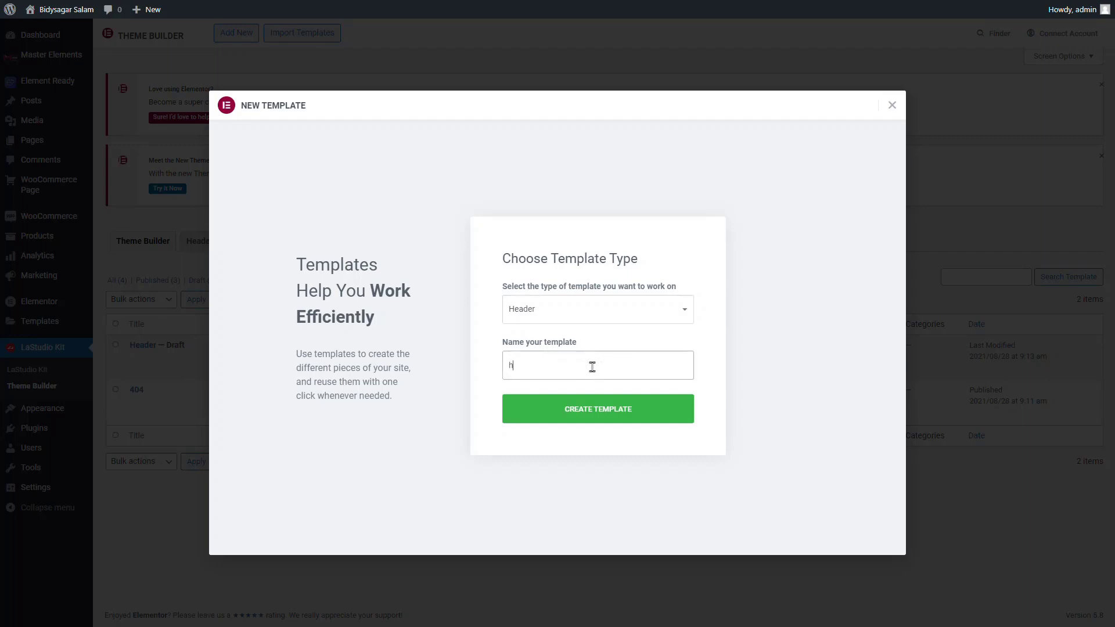
type("22")
left_click(592, 422)
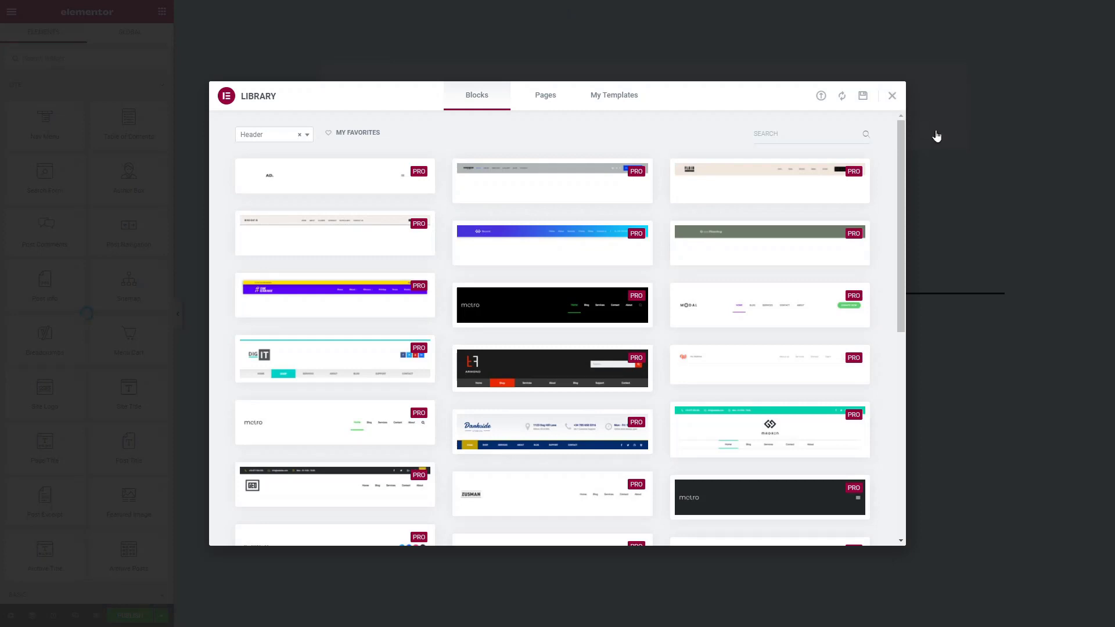
left_click(904, 105)
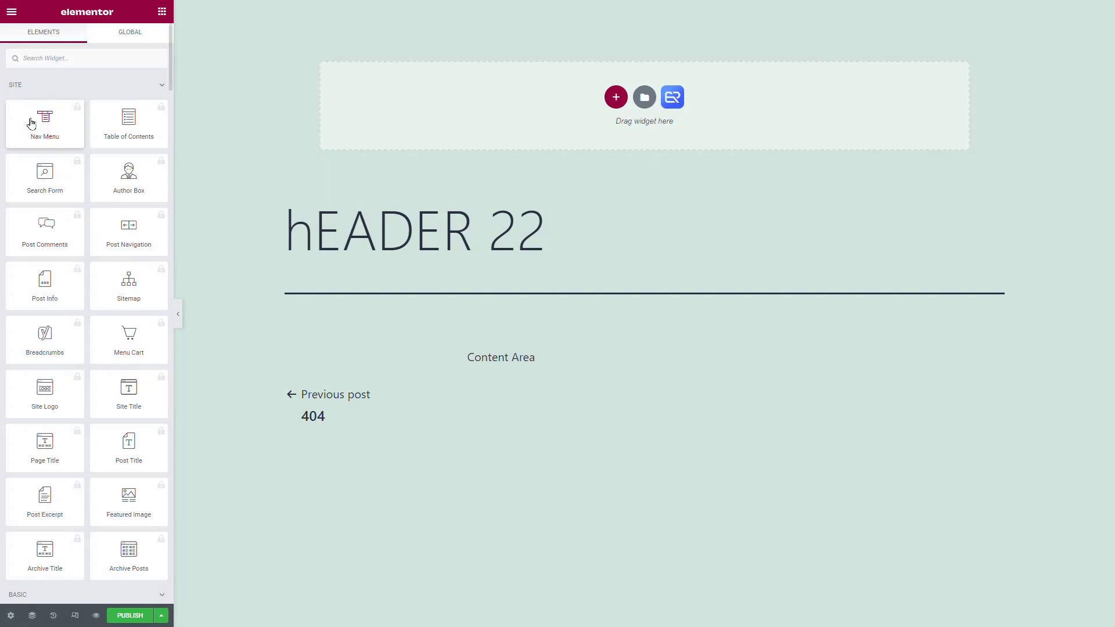
Browse the Elementor widget list through the Master Elements and Element Ready Lite widgets.
scroll(30, 116, "down", 10)
scroll(30, 113, "down", 15)
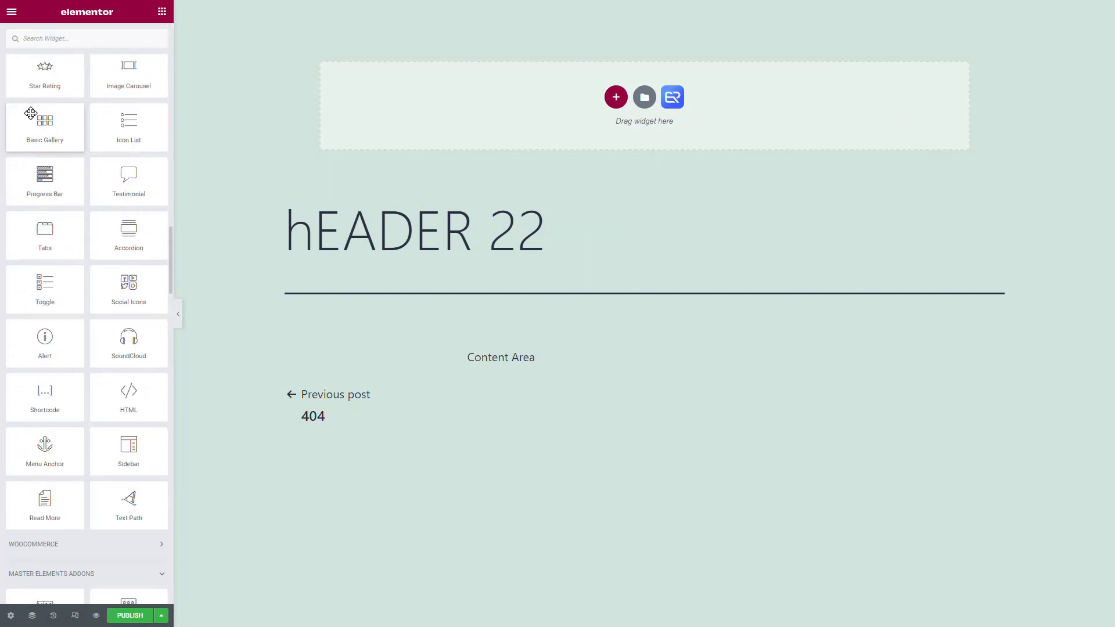
scroll(31, 114, "down", 6)
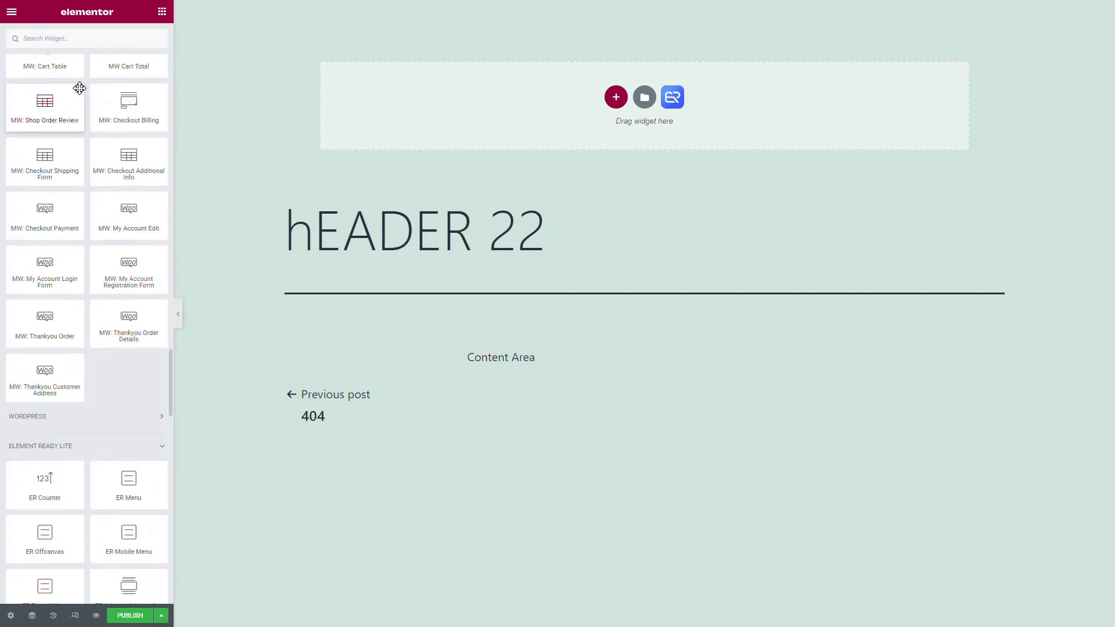
scroll(67, 289, "down", 15)
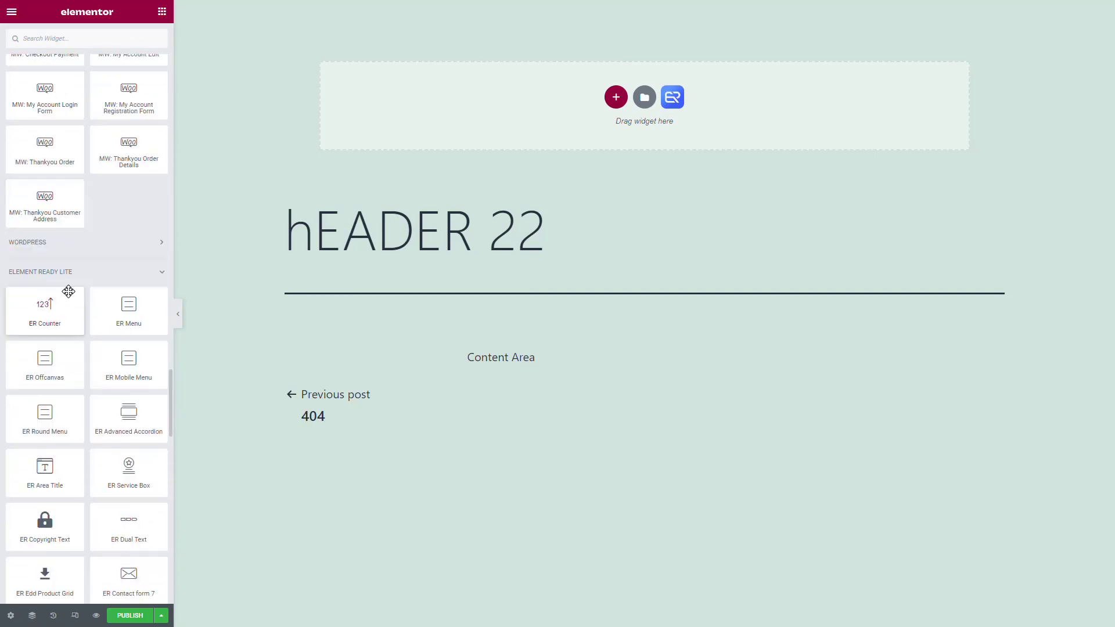
scroll(66, 301, "down", 5)
scroll(67, 301, "up", 20)
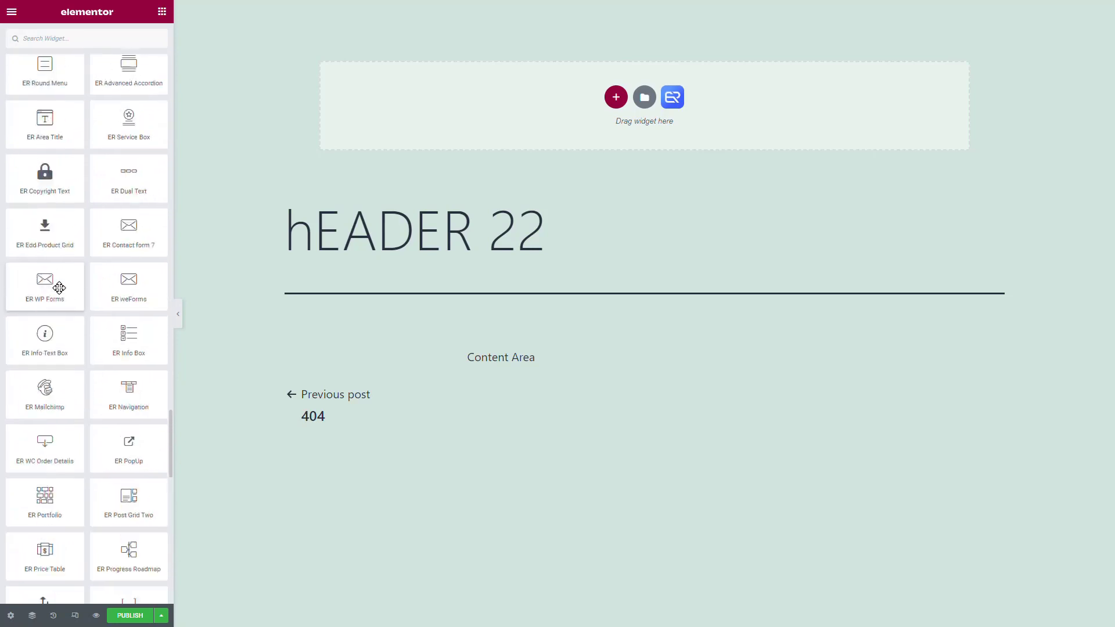
Search the widgets for "MENU" and "NAV" to compare the navigation widgets, and clear the search.
left_click(74, 36)
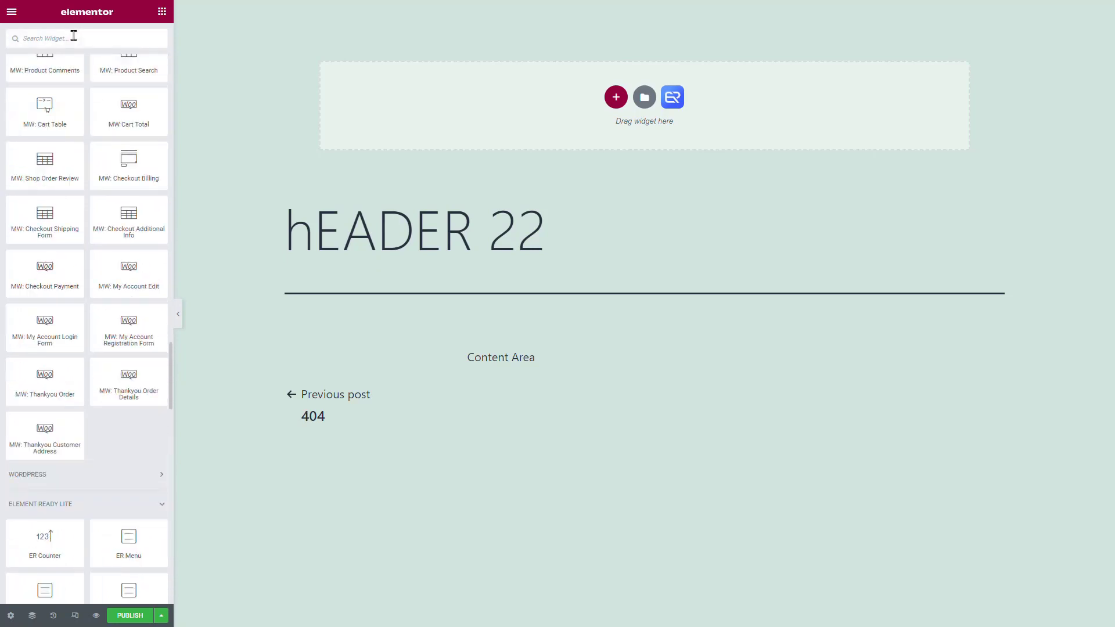
type("MENU")
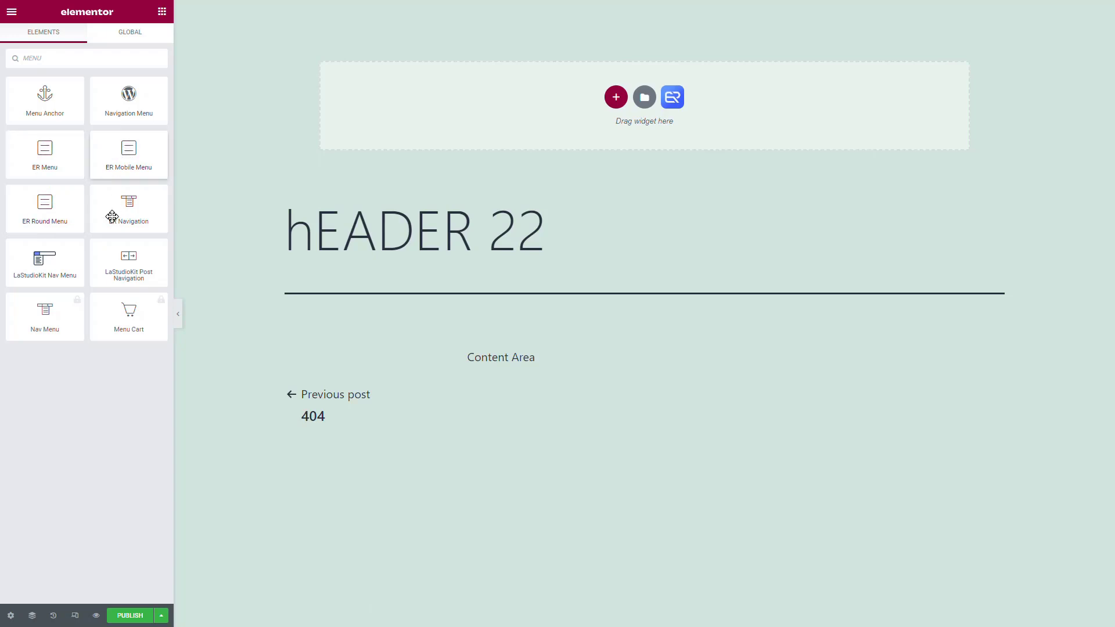
left_click_drag(45, 58, 2, 51)
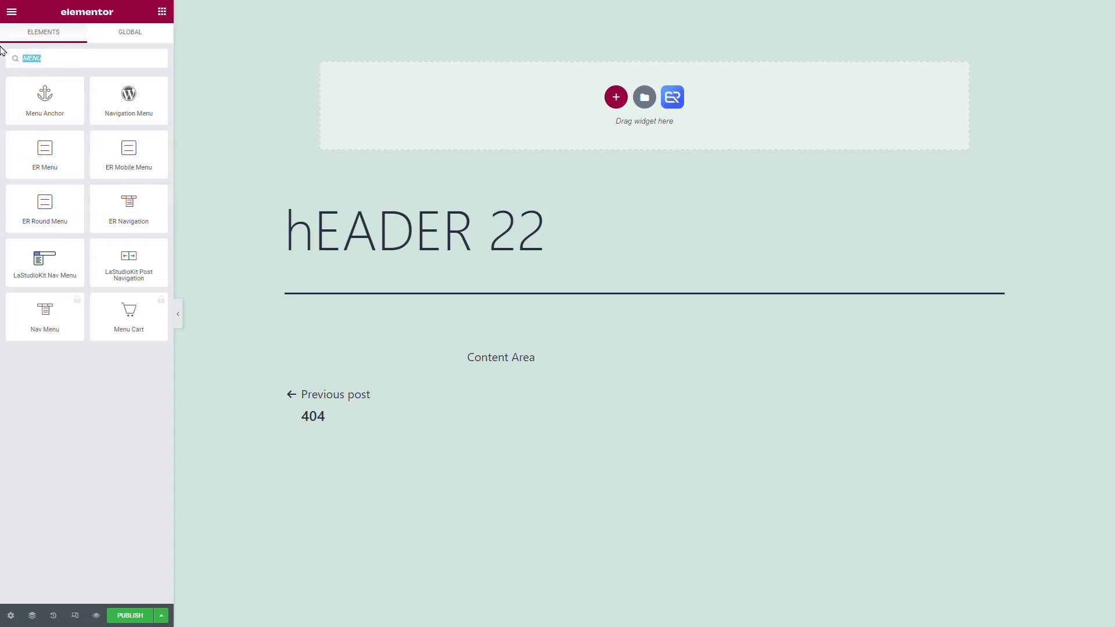
type("NAV")
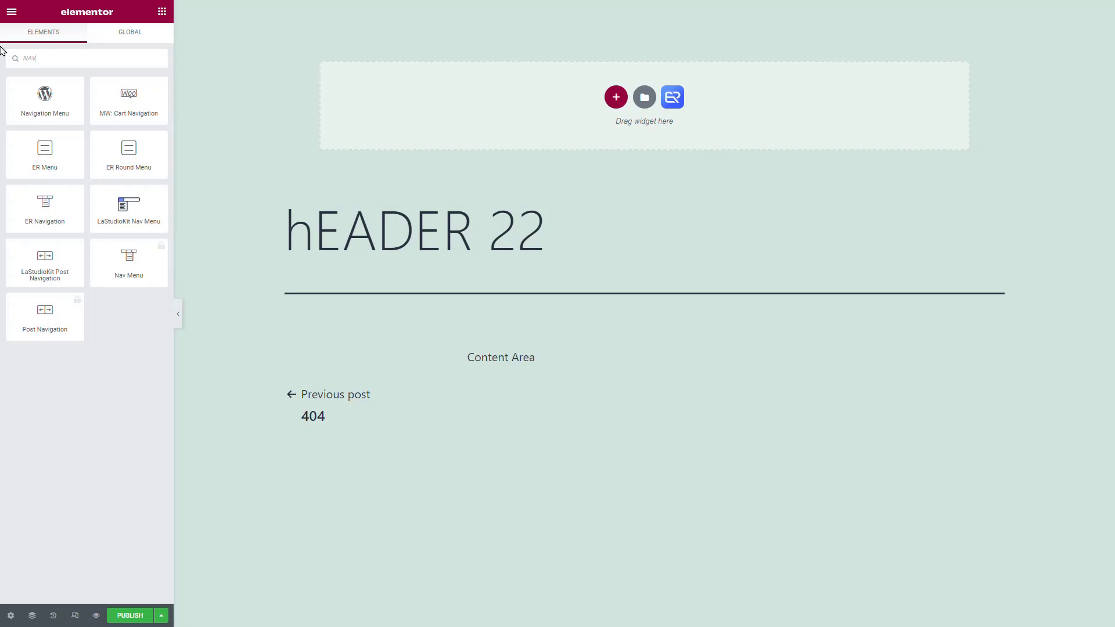
key("BackSpace")
key("BackSpace")
key("BackSpace")
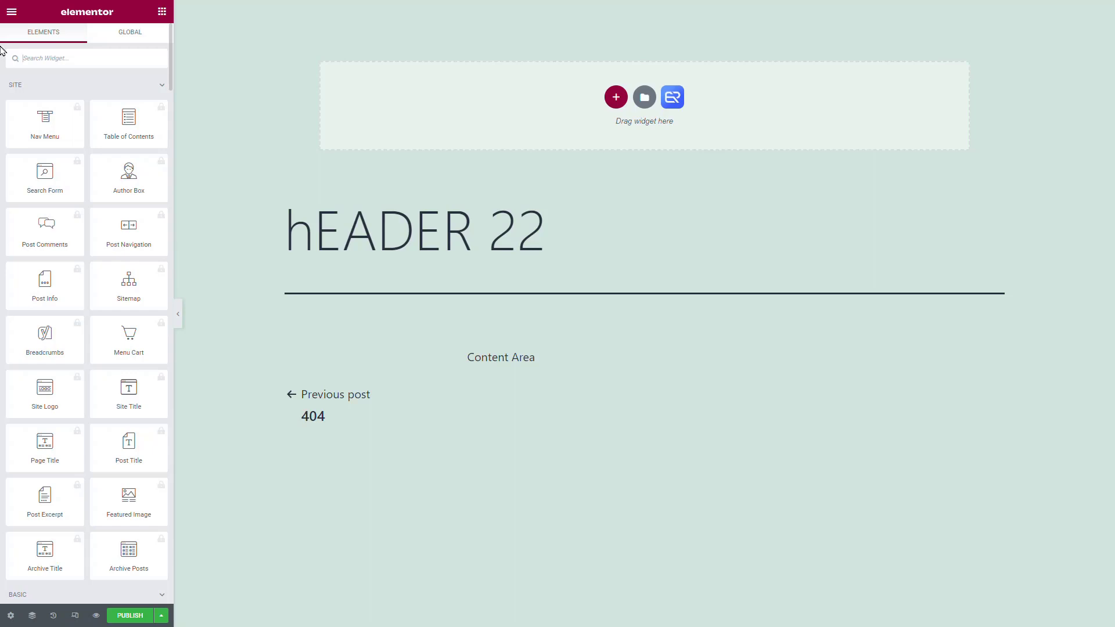
Check the header template's publish settings for display conditions and dismiss them.
left_click(131, 617)
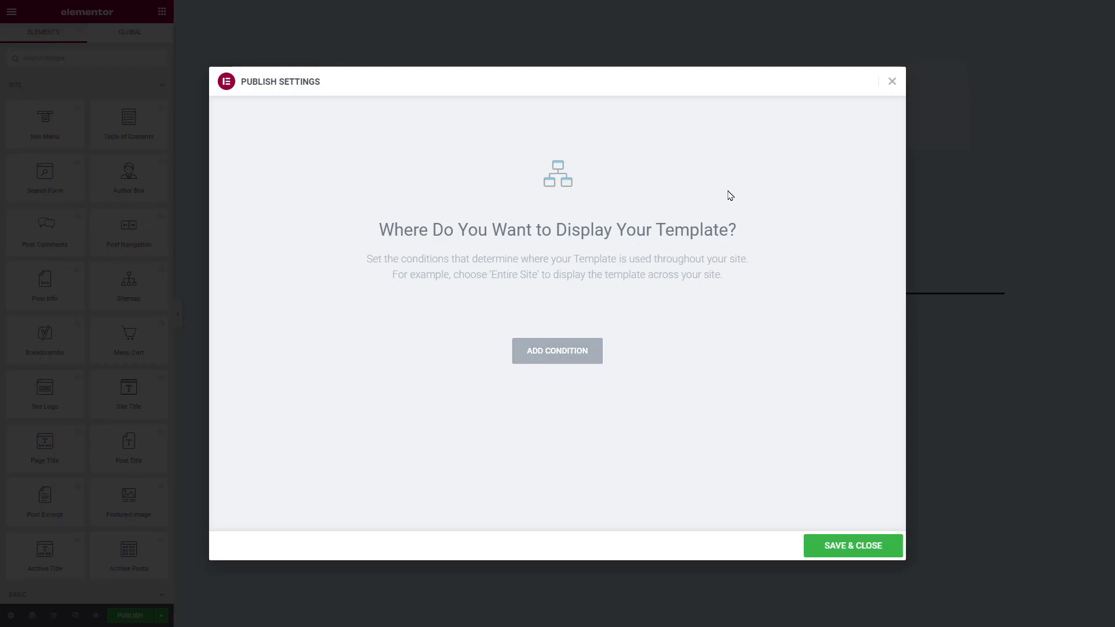
left_click(894, 83)
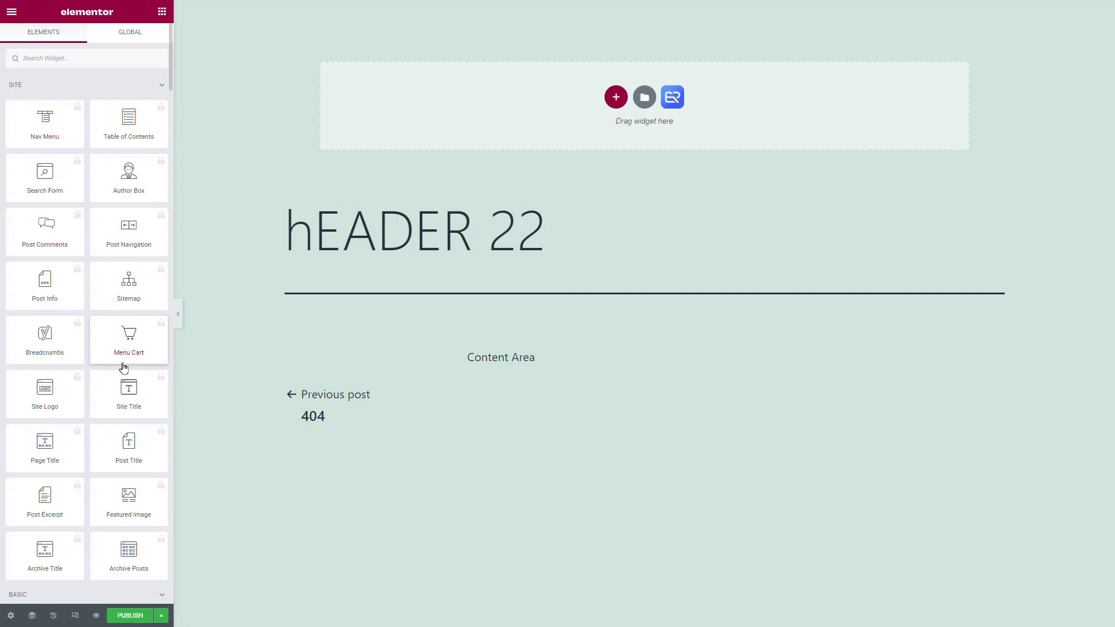
Open the Element Ready template library and browse its Blocks categories and Pages templates.
left_click(672, 98)
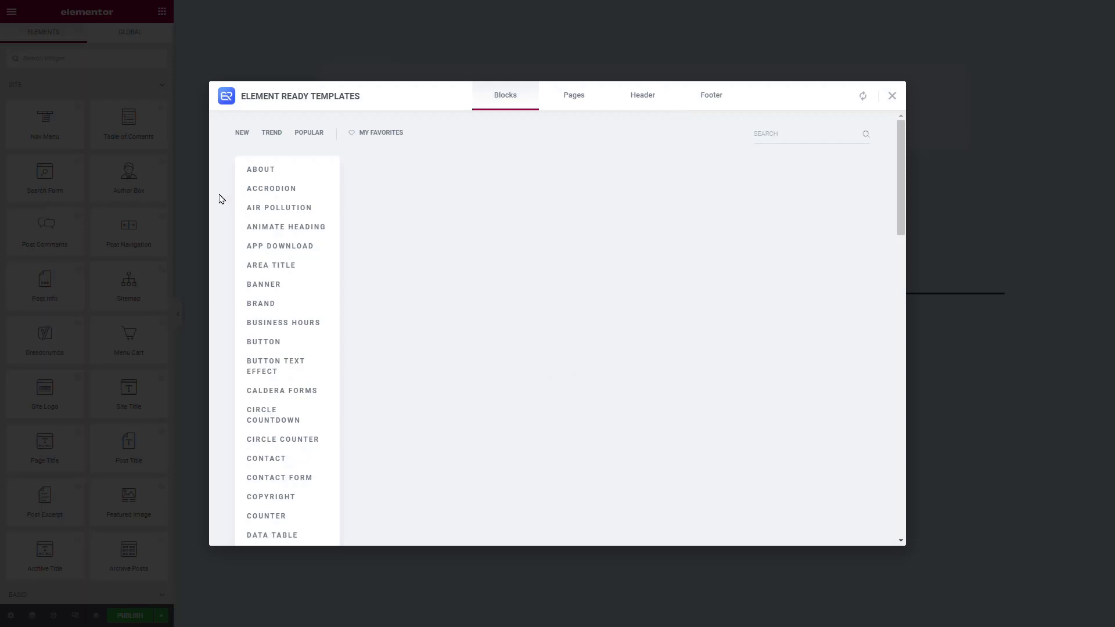
scroll(281, 249, "down", 10)
scroll(285, 335, "down", 5)
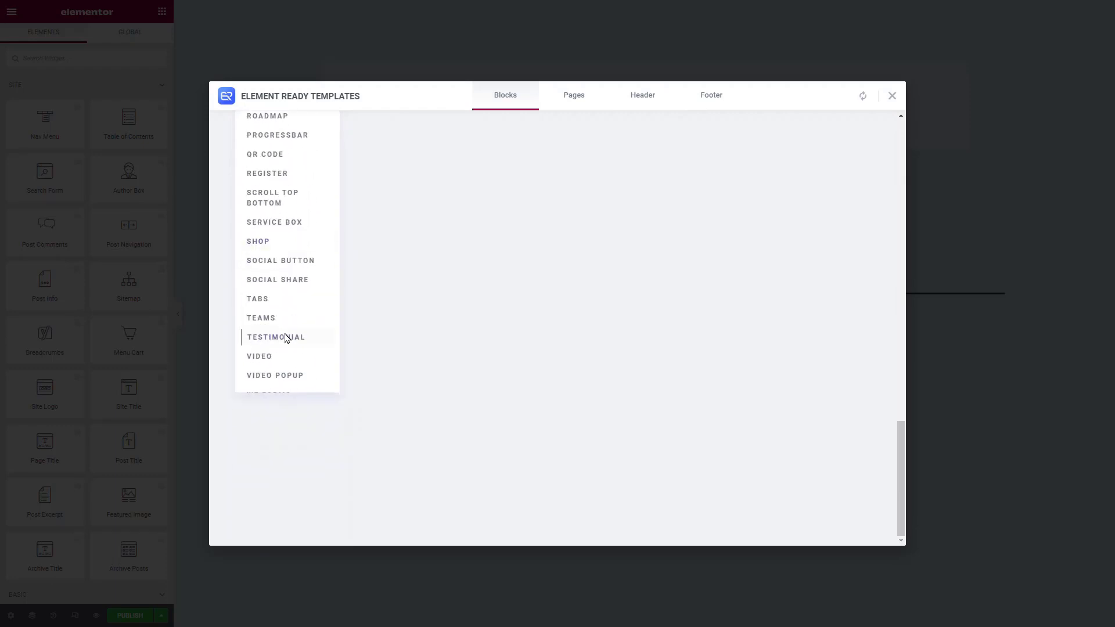
scroll(284, 274, "up", 15)
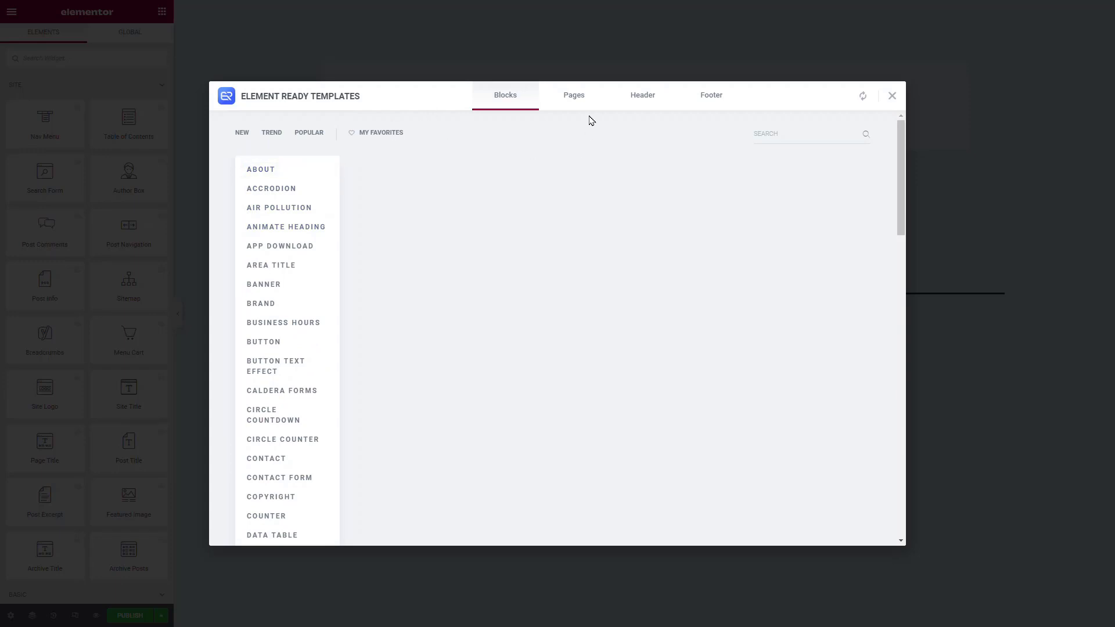
left_click(575, 101)
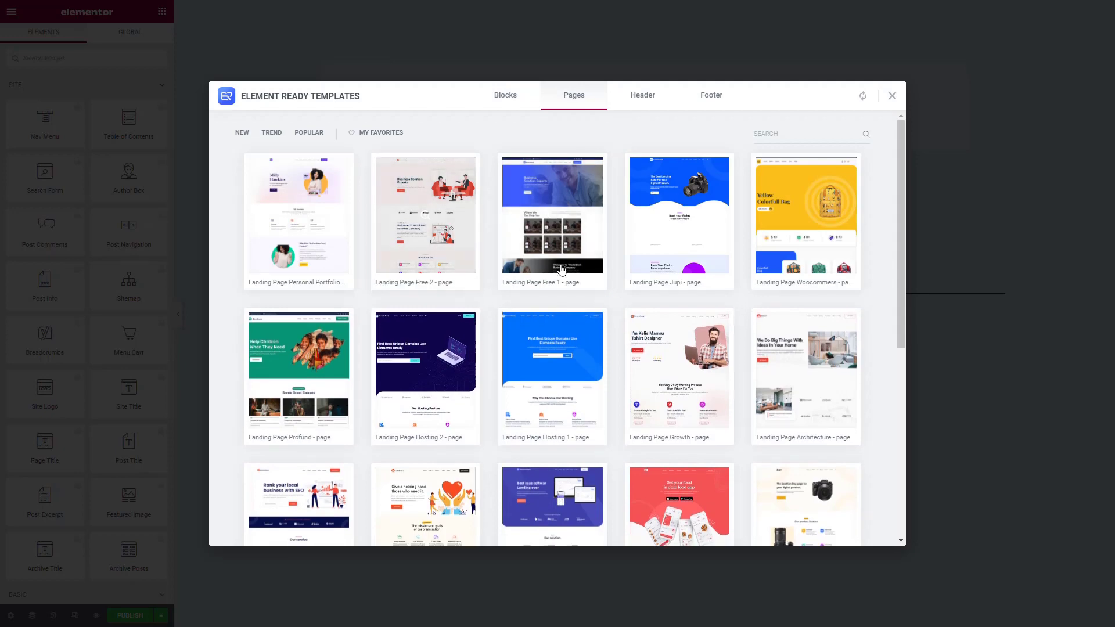
scroll(561, 312, "down", 6)
scroll(377, 256, "up", 8)
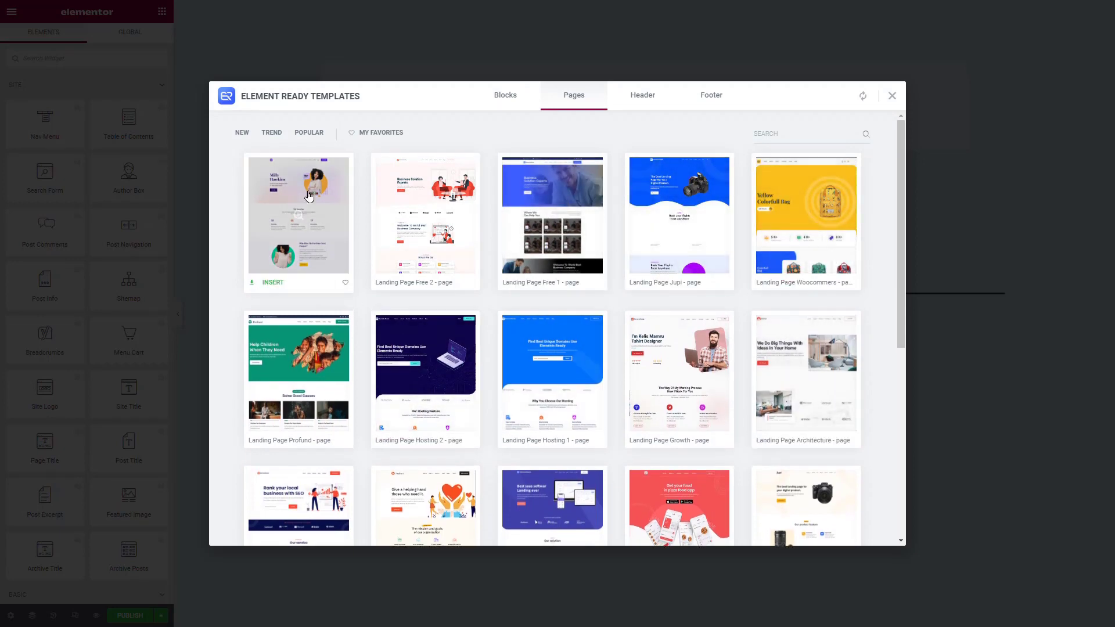
Look through the Element Ready Header and Footer templates, revisit Blocks, and close the template library.
left_click(652, 105)
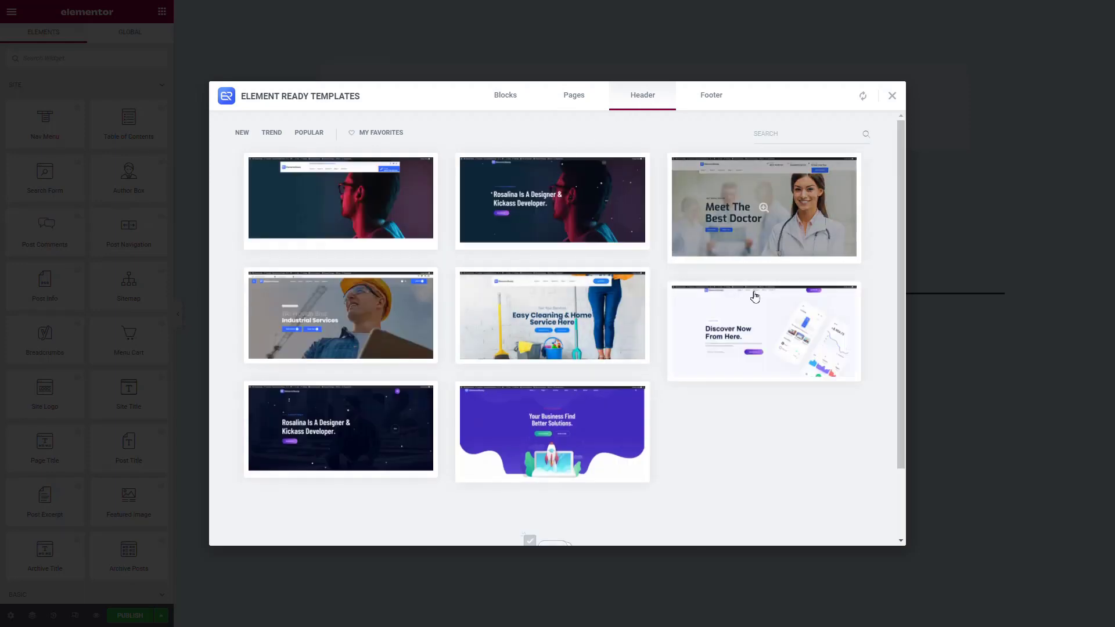
scroll(741, 306, "down", 2)
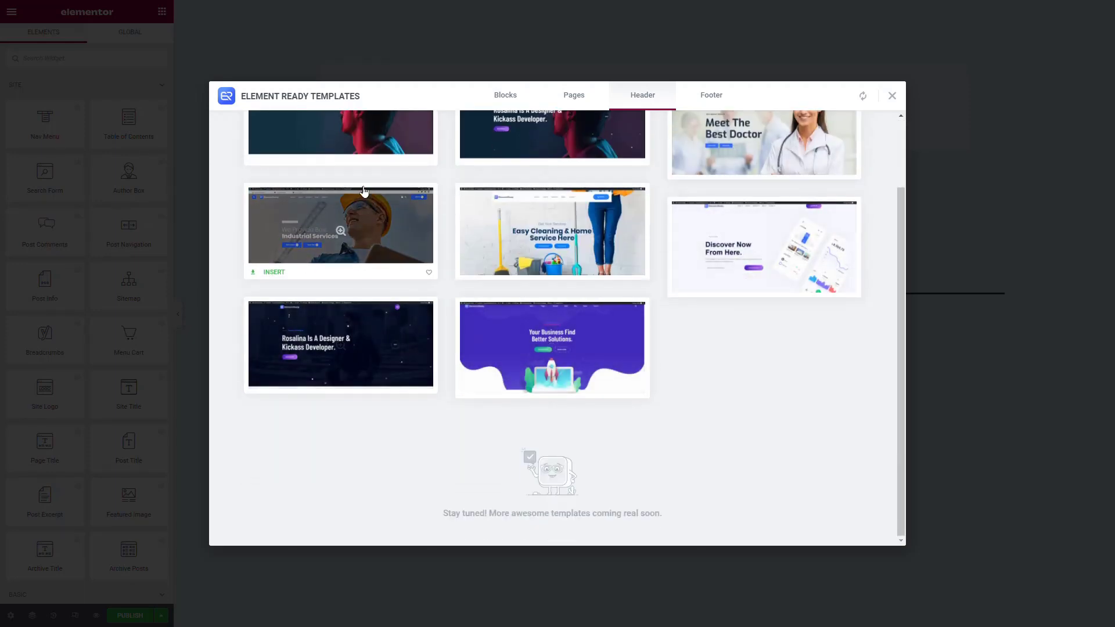
left_click(709, 96)
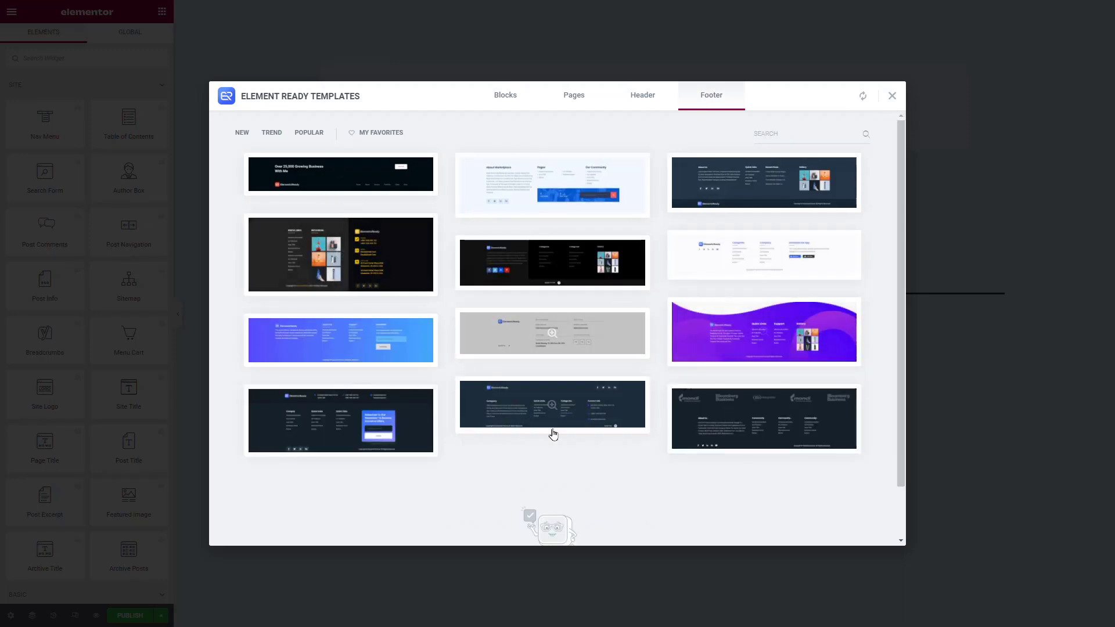
left_click(503, 104)
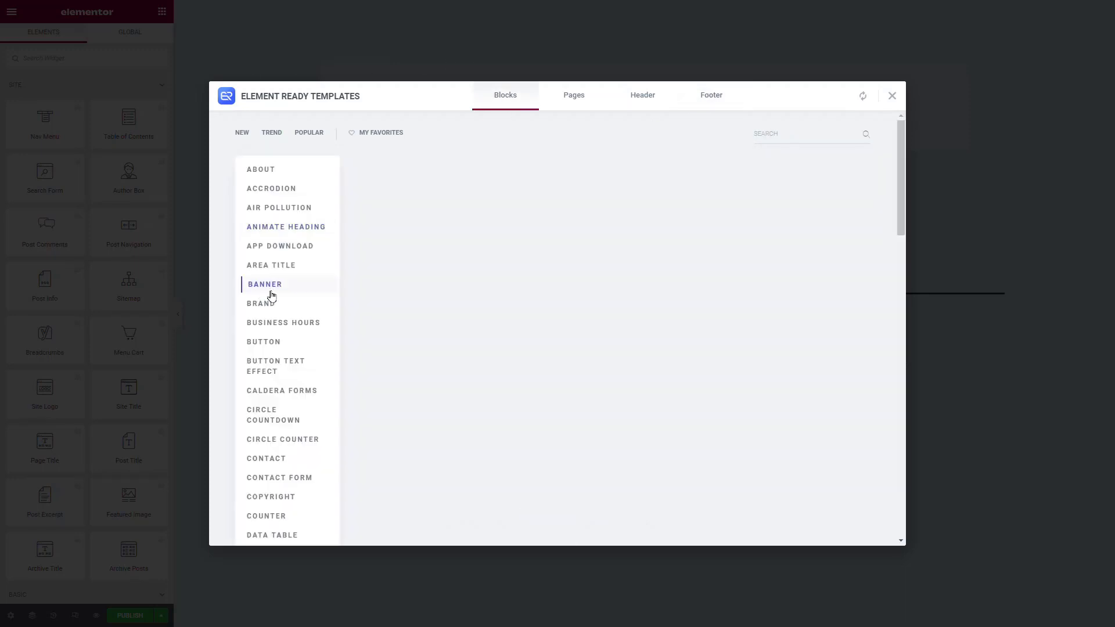
left_click(892, 96)
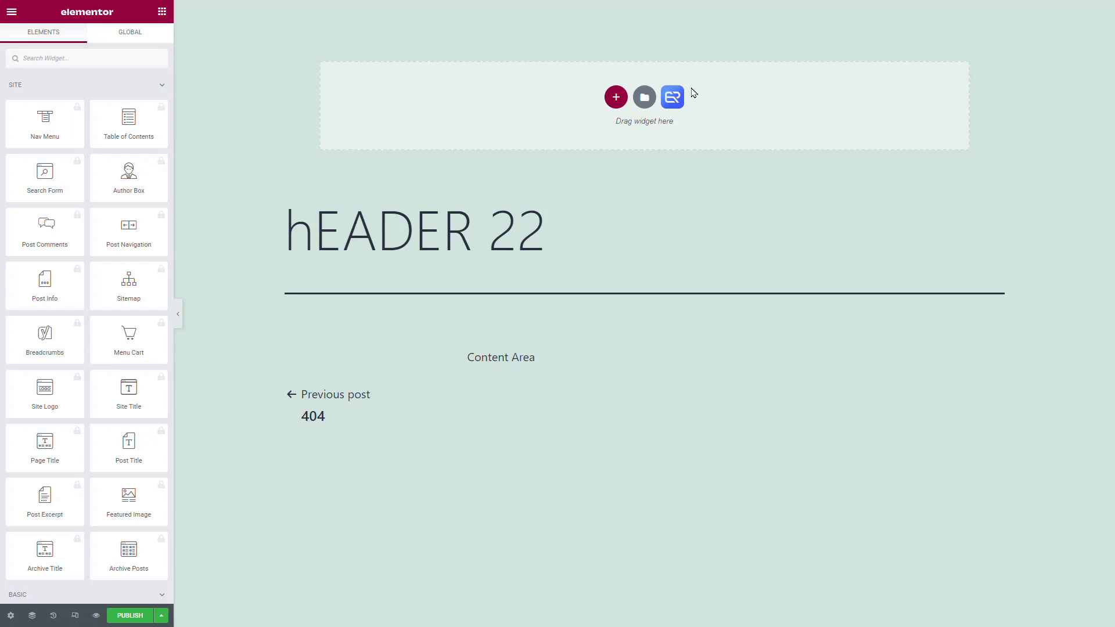
Add a single-column section to the header template.
left_click(617, 98)
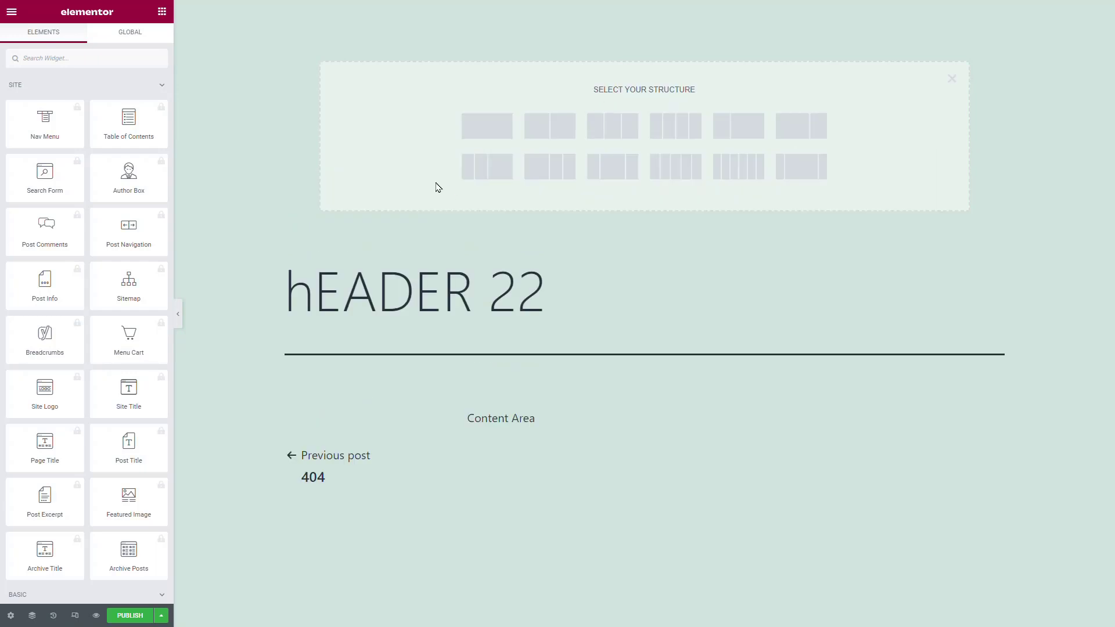
left_click(489, 132)
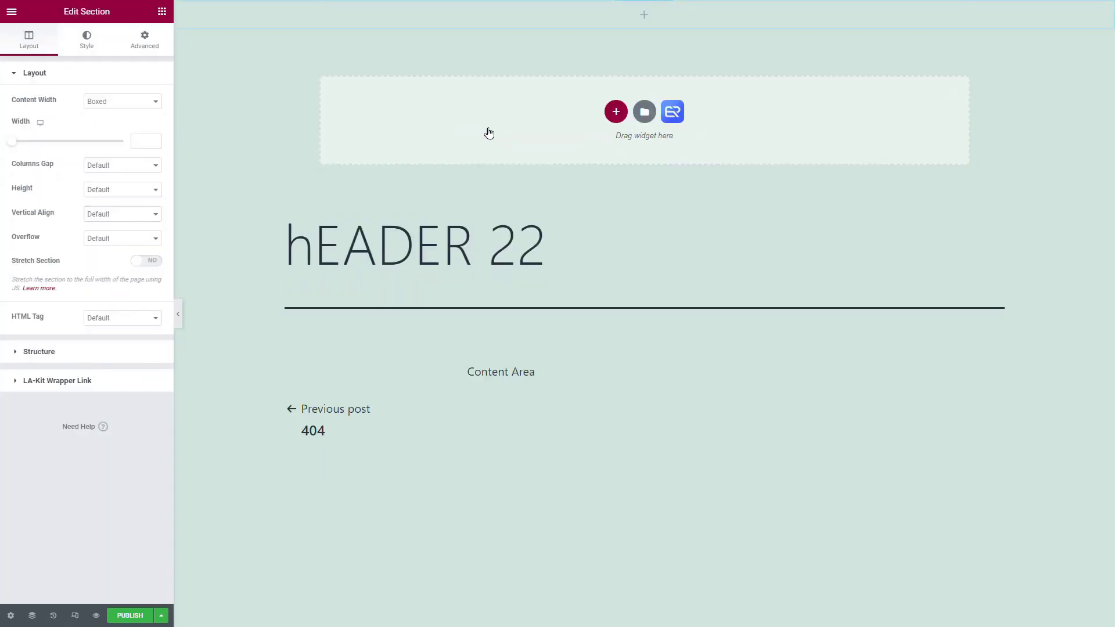
Try starting a "selector {" rule in the new section's Custom CSS (ER) field and clear it again.
left_click(146, 52)
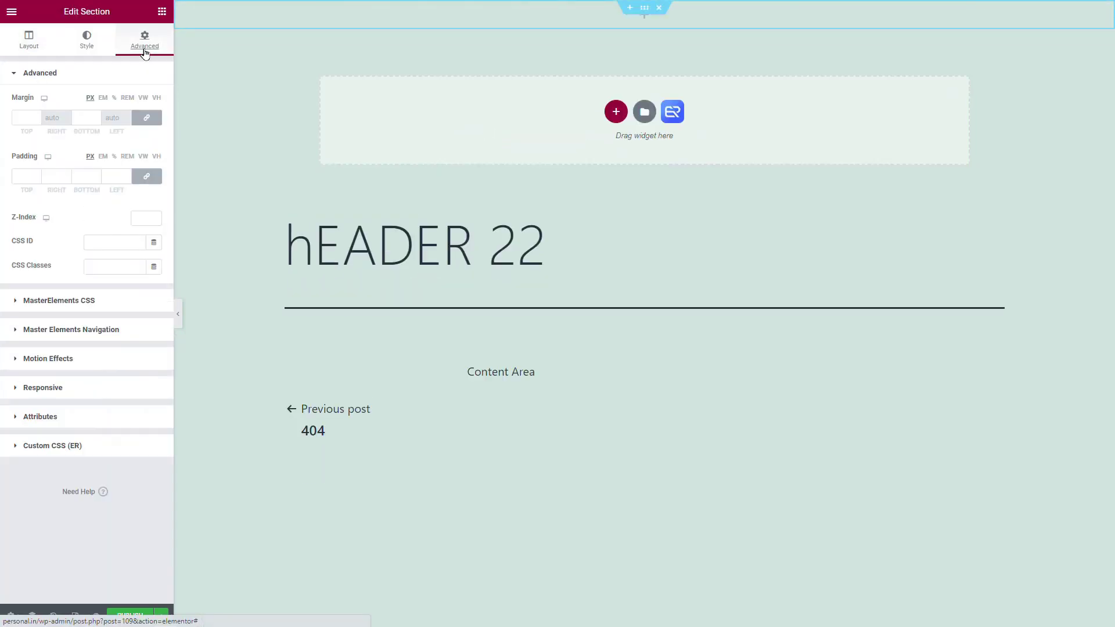
left_click(81, 450)
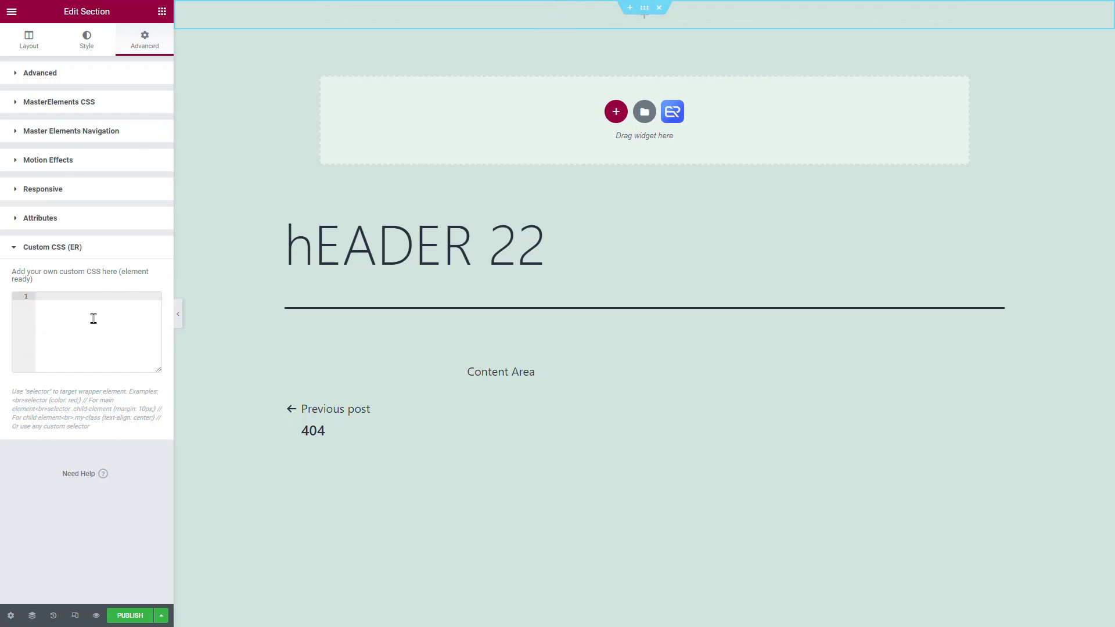
type("selector {")
key("BackSpace")
key("BackSpace")
key("BackSpace")
key("BackSpace")
key("BackSpace")
key("BackSpace")
key("BackSpace")
key("BackSpace")
key("BackSpace")
key("BackSpace")
Switch on Scrolling Effects in the section's Motion Effects and review the Effects Relative To and Sticky choices.
left_click(91, 157)
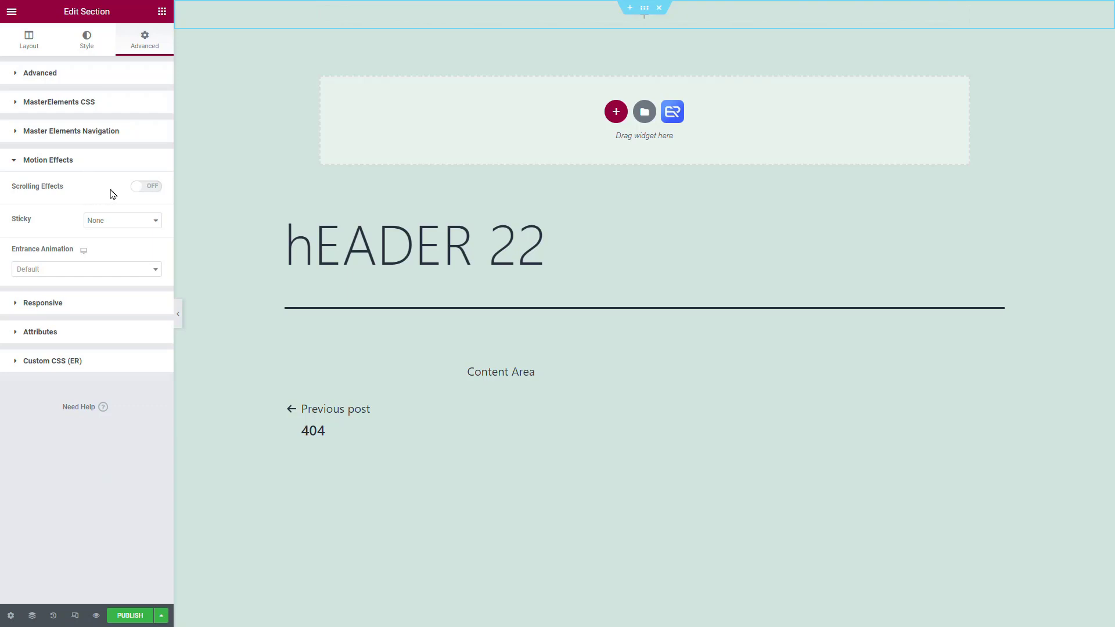
left_click(141, 187)
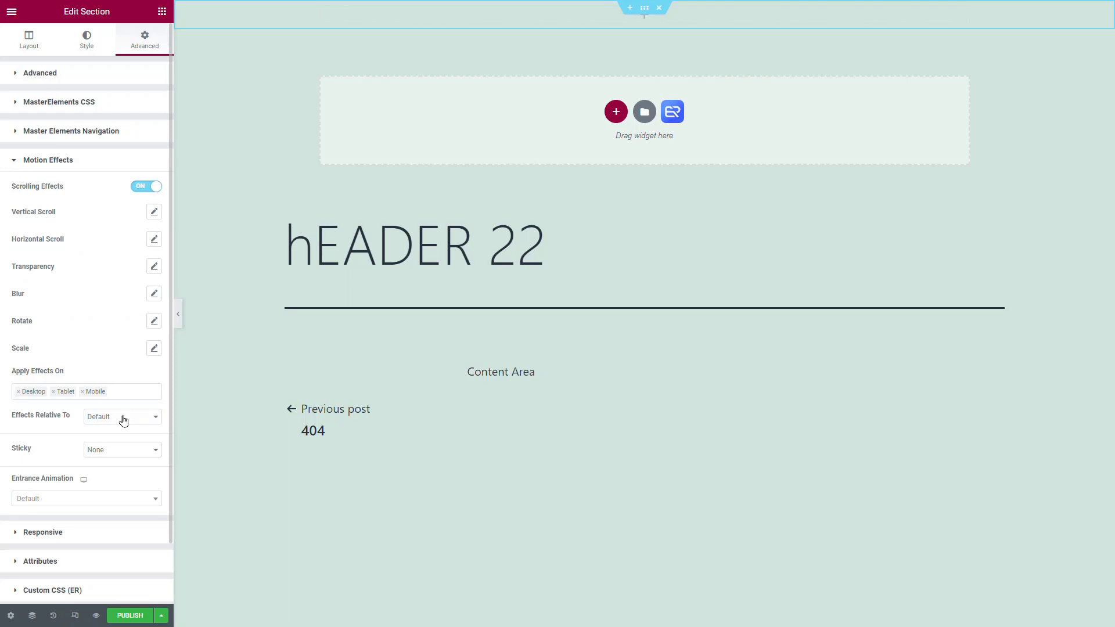
left_click(123, 418)
left_click(123, 419)
left_click(127, 450)
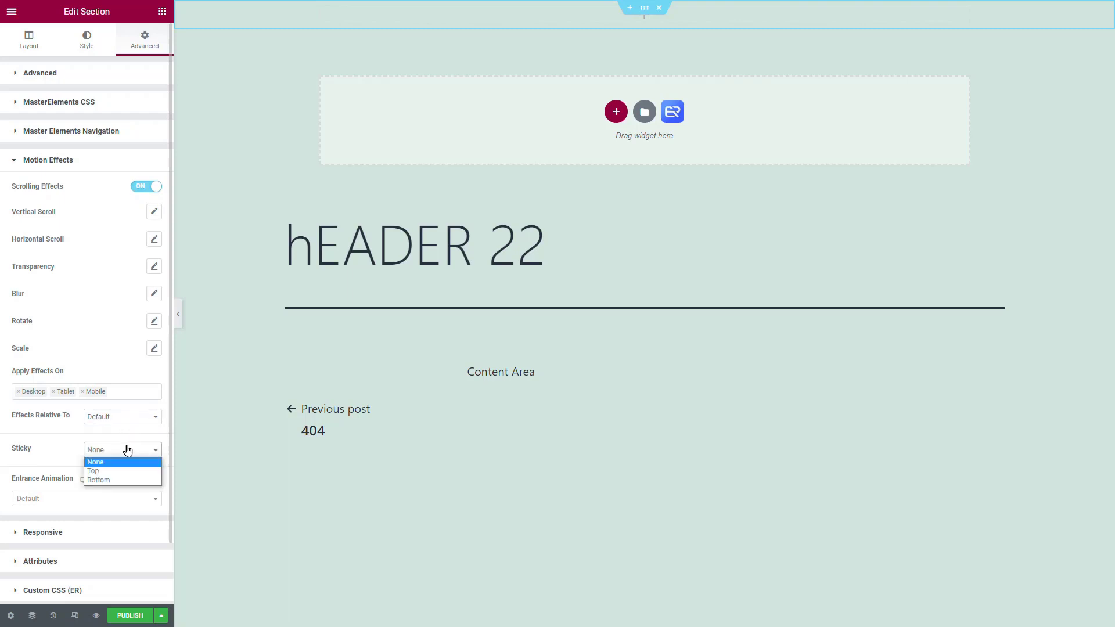
left_click(128, 451)
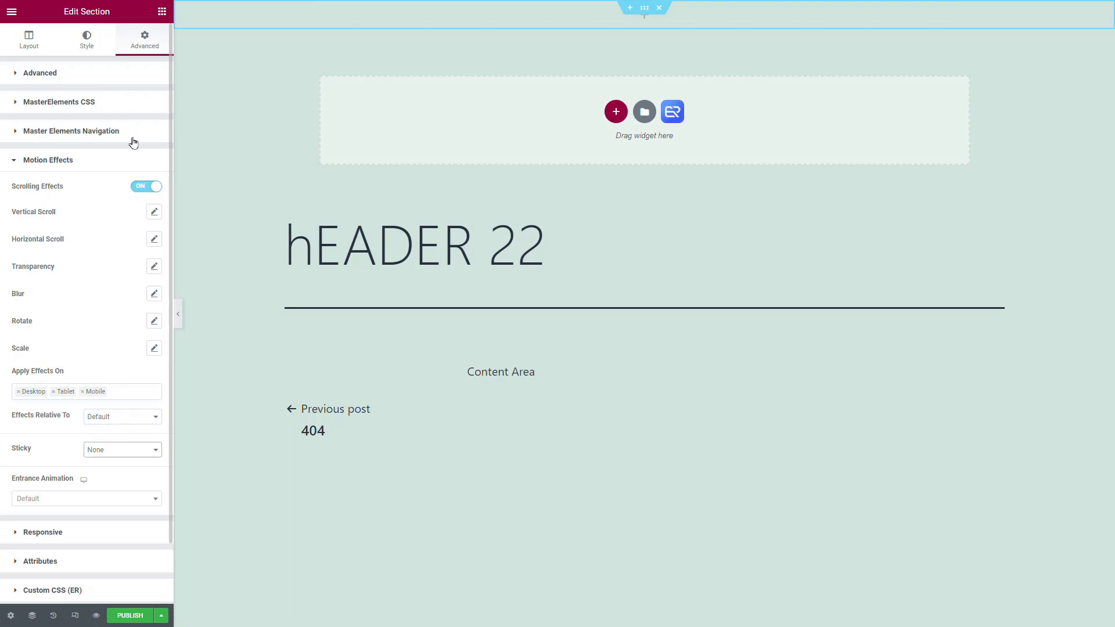
Add an Icon widget in a new section below the empty one.
left_click(162, 12)
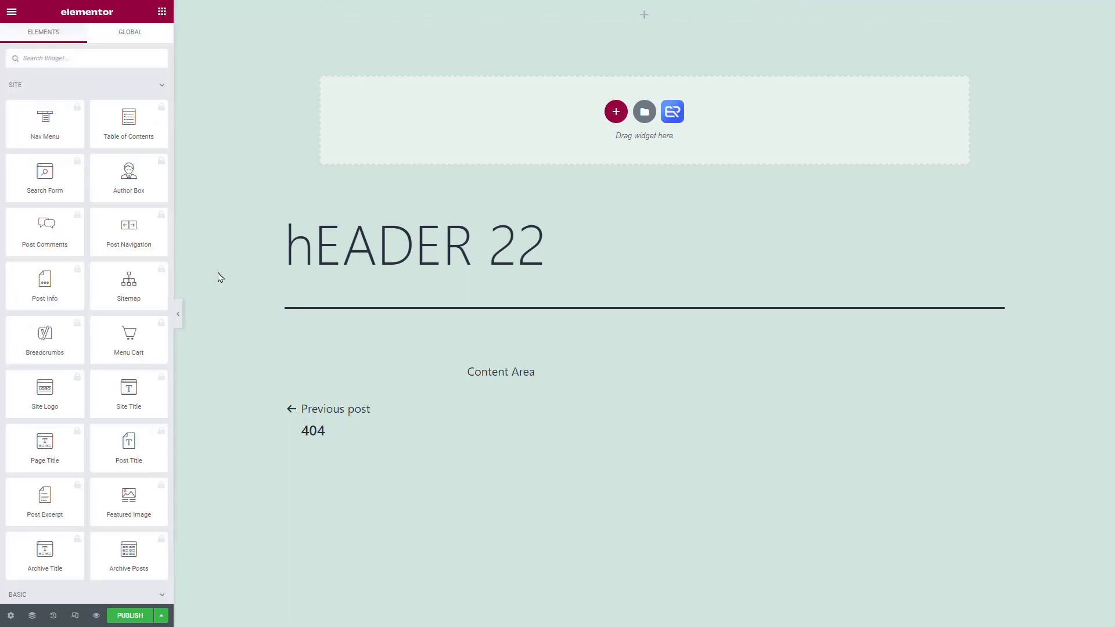
scroll(96, 244, "down", 10)
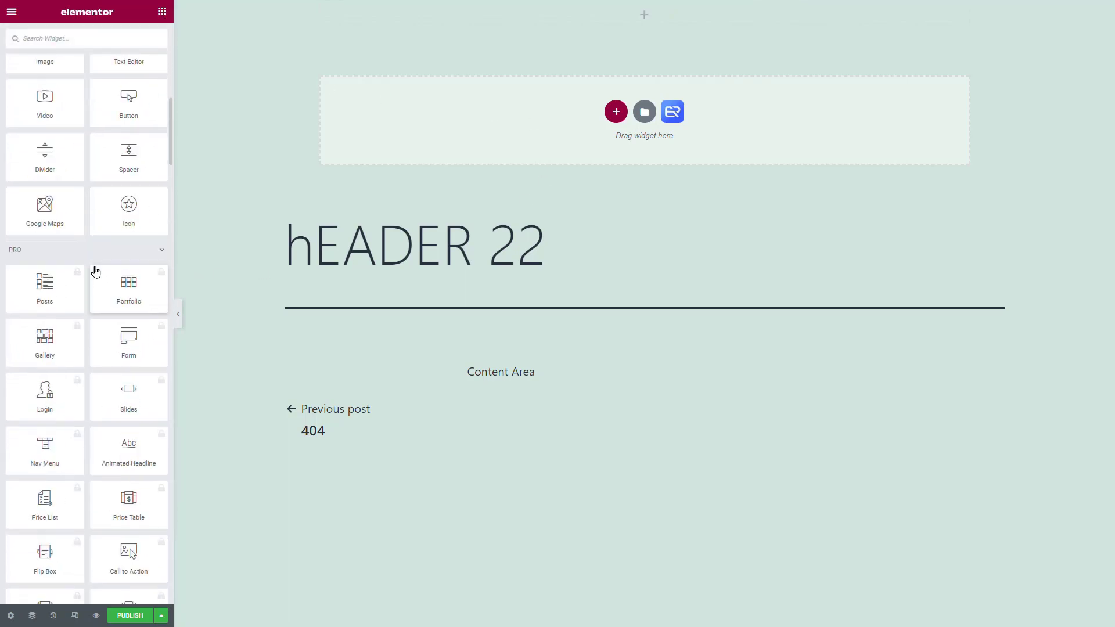
left_click_drag(129, 149, 526, 173)
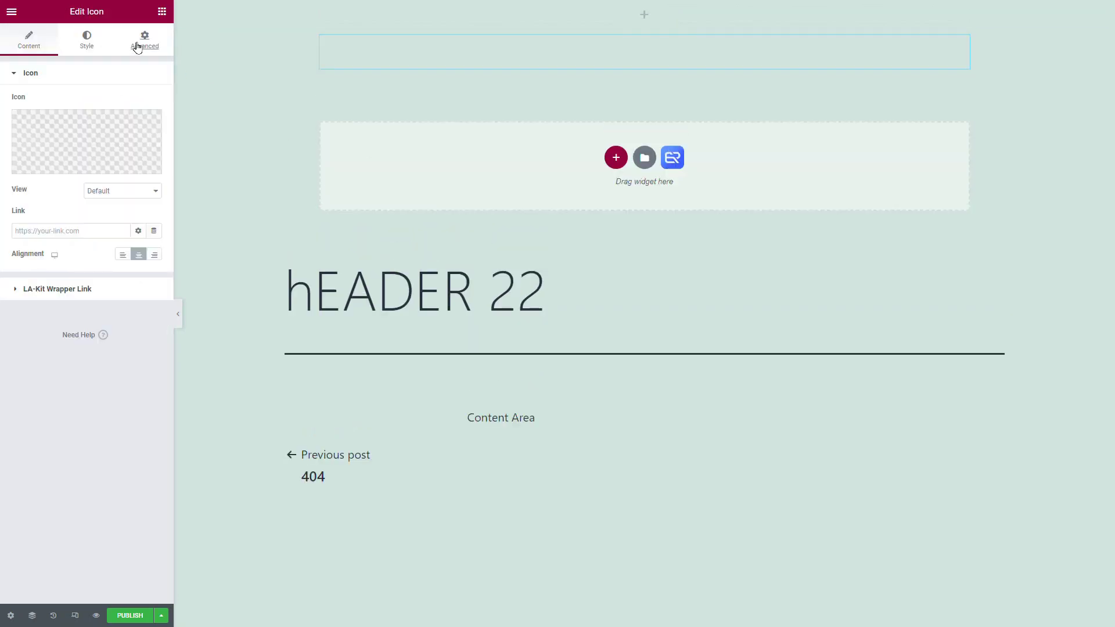
Enable LA-Kit Floating Effects on the star icon and increase the end value of its Translate X range.
left_click(137, 47)
scroll(87, 258, "down", 3)
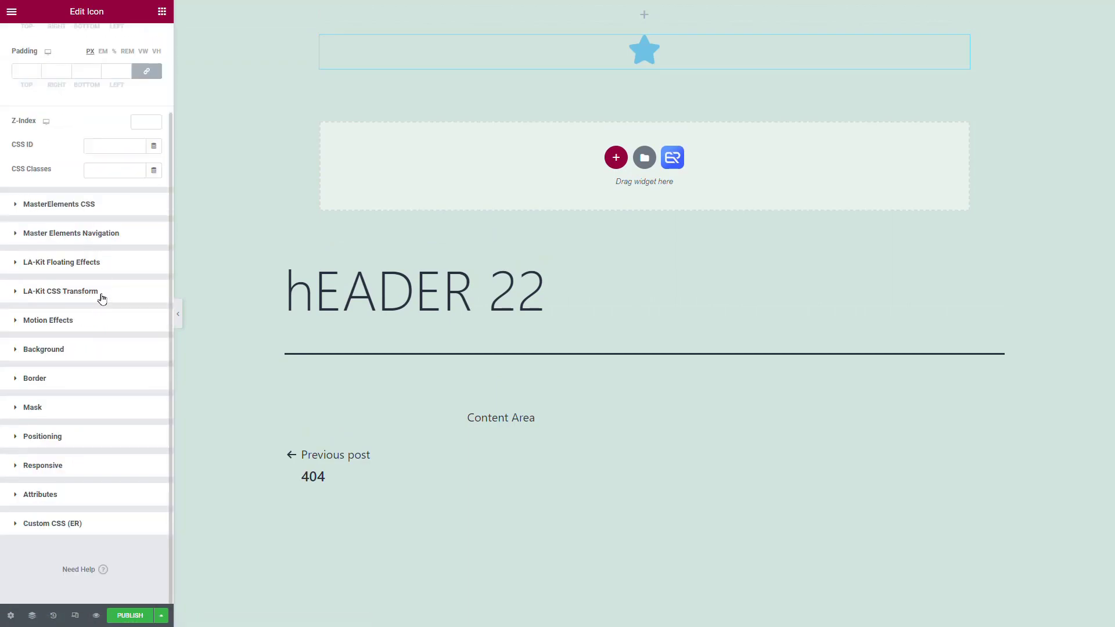
left_click(109, 270)
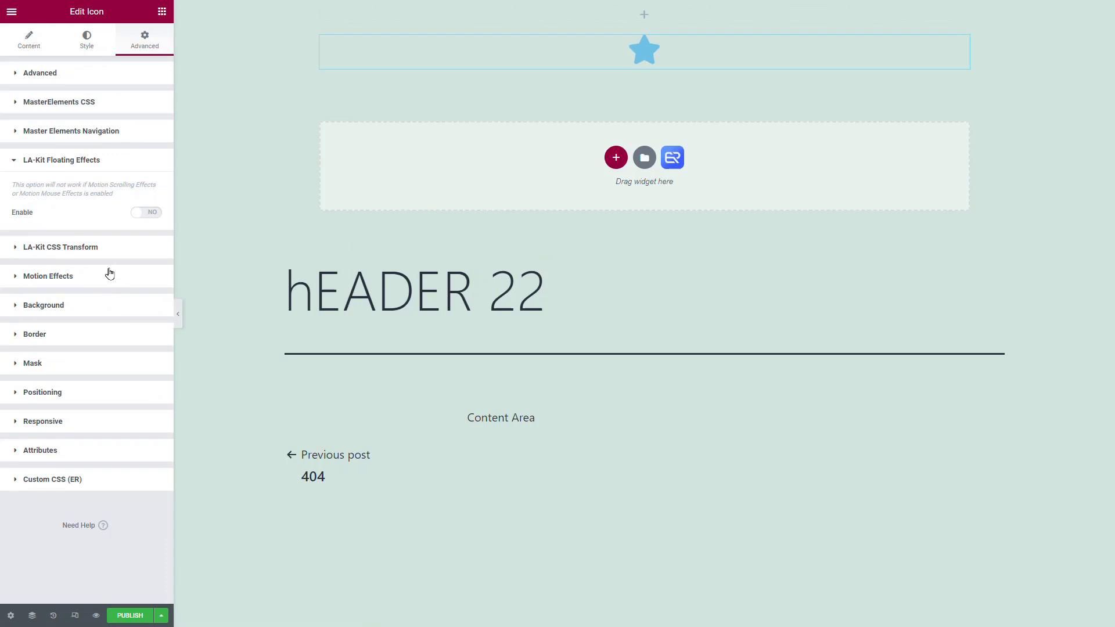
left_click(148, 213)
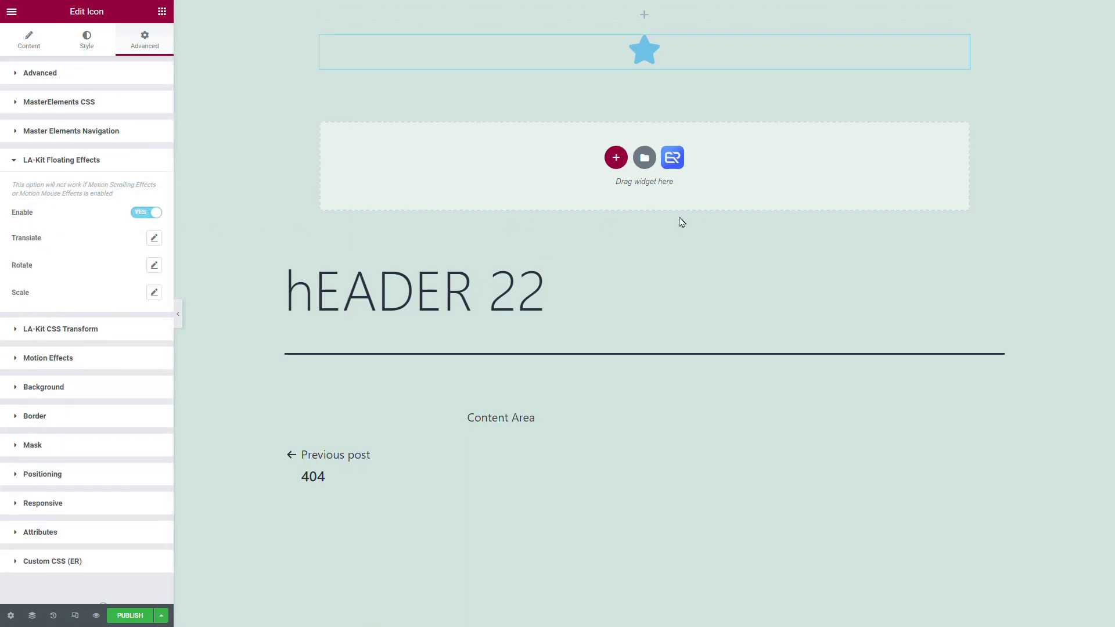
left_click(154, 238)
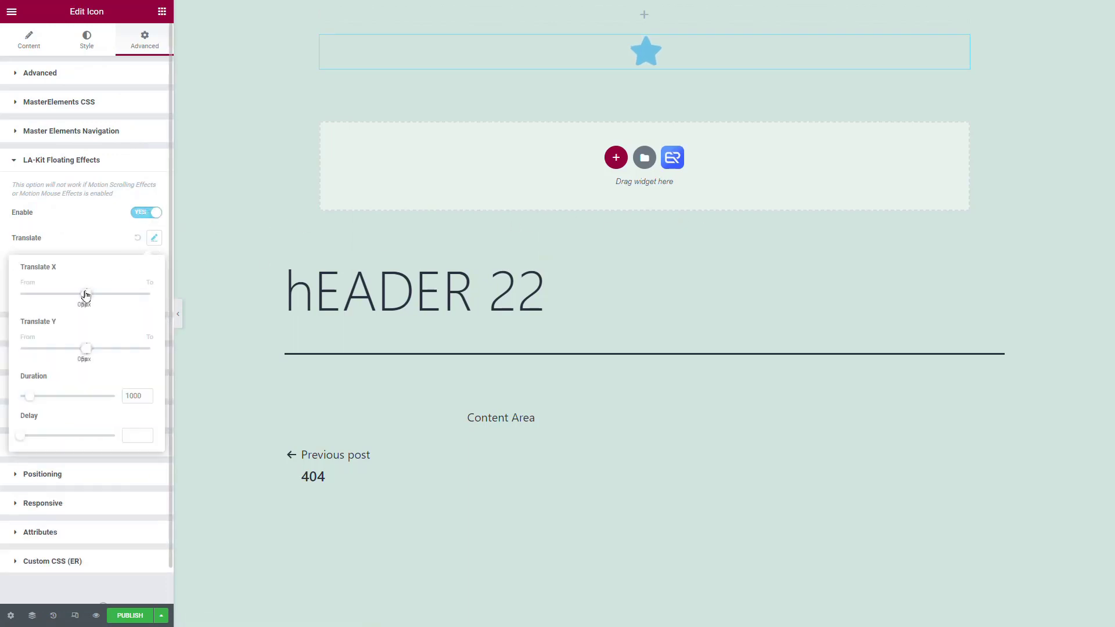
left_click_drag(85, 293, 91, 294)
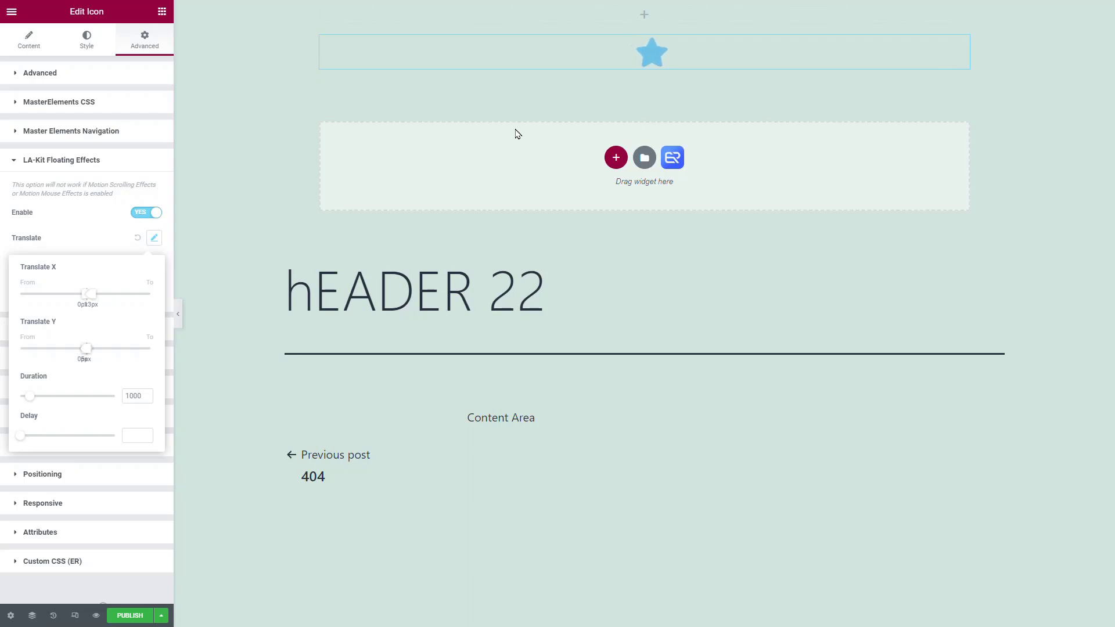
Exit the template editor to the WordPress dashboard, leaving without saving the changes.
left_click(12, 11)
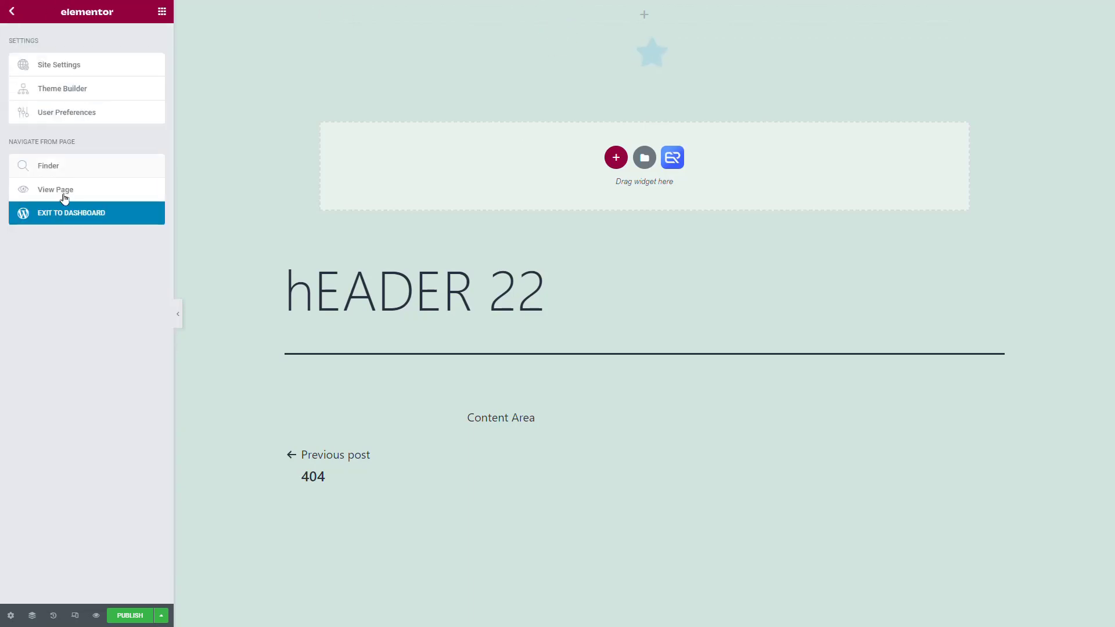
left_click(64, 210)
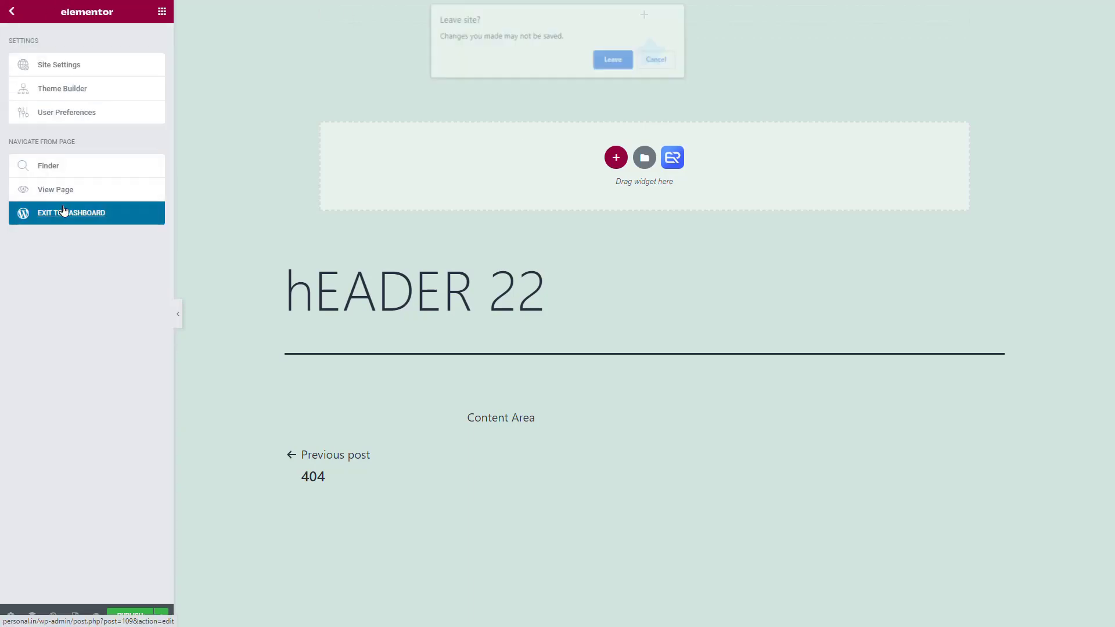
left_click(616, 62)
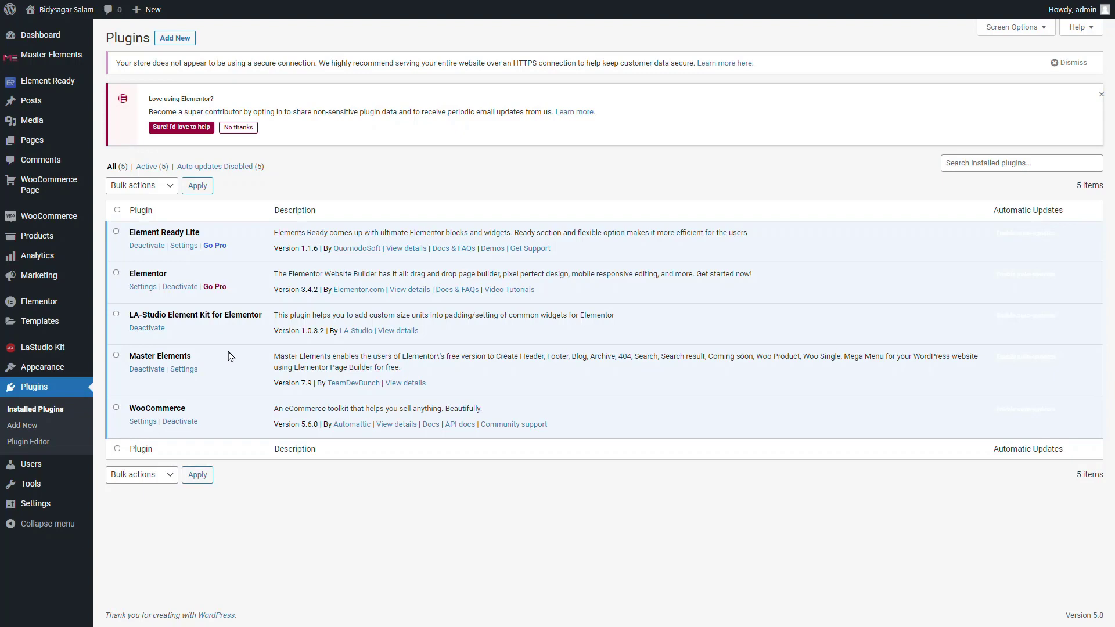
Open LaStudio Kit's Widgets & Extensions settings and toggle the Post Content widget.
mouse_move(68, 348)
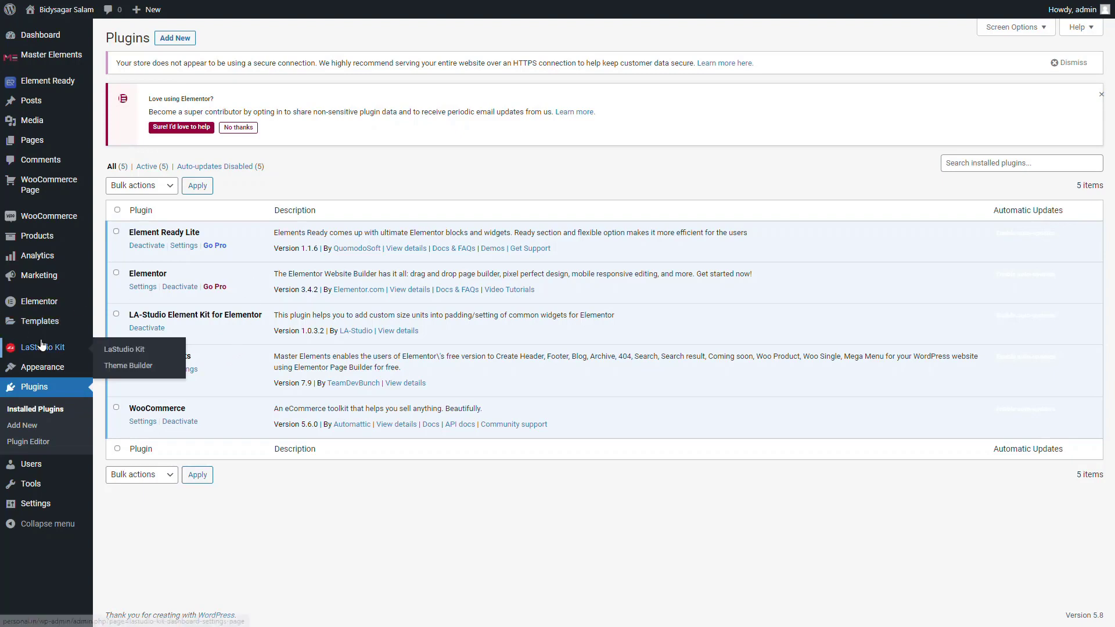
left_click(138, 350)
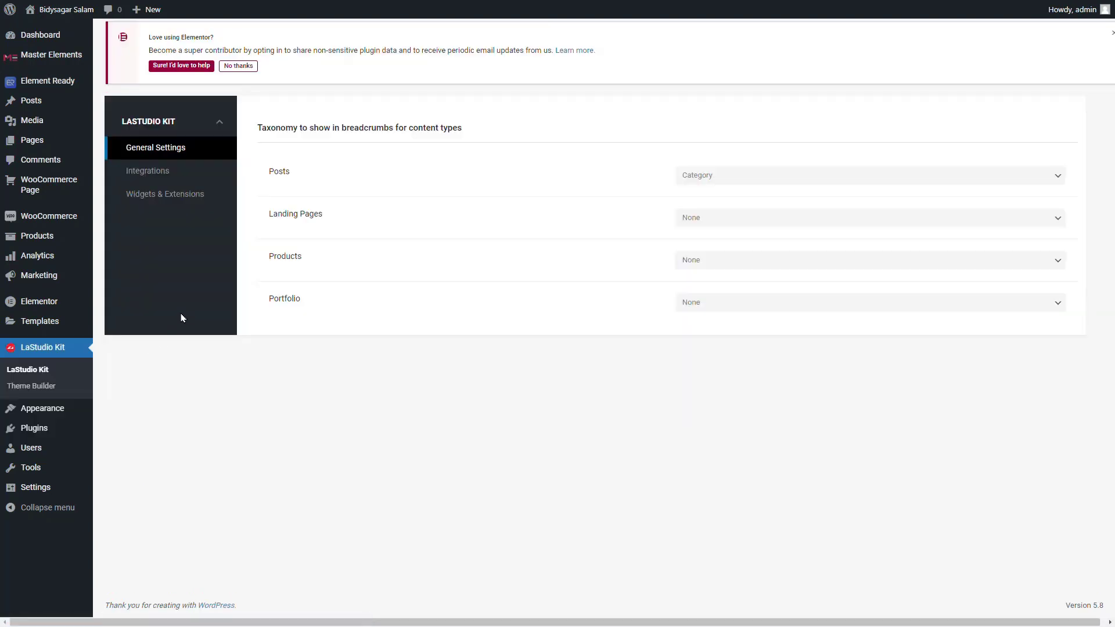
left_click(171, 191)
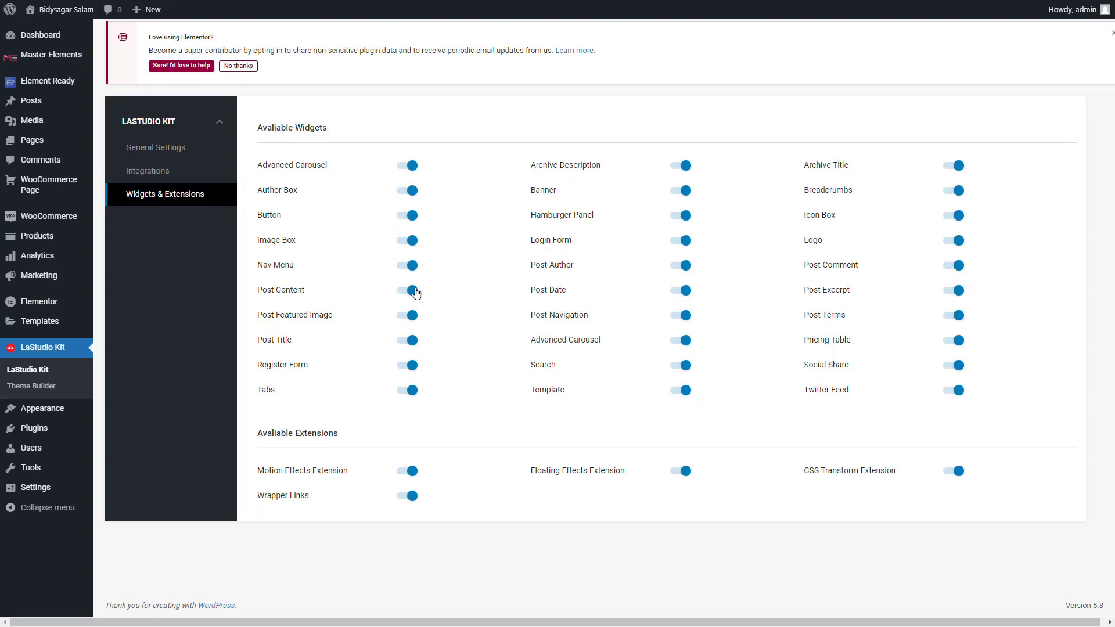
left_click(404, 293)
Open the Master Elements dashboard.
mouse_move(51, 63)
left_click(121, 62)
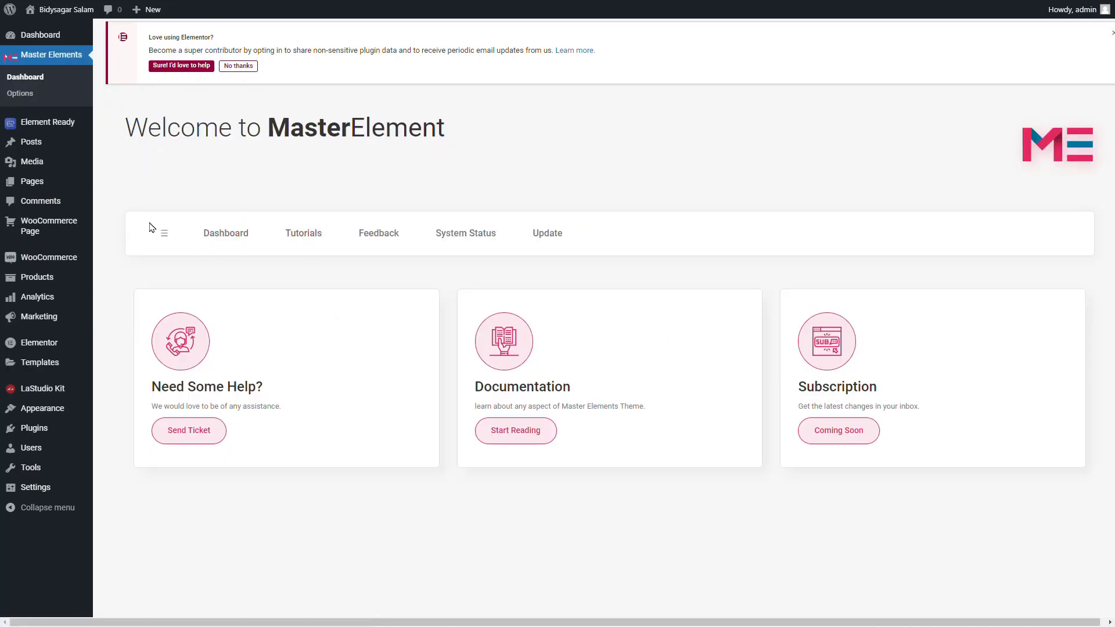
Open the Master Elements options and review the available modules and addons.
left_click(19, 95)
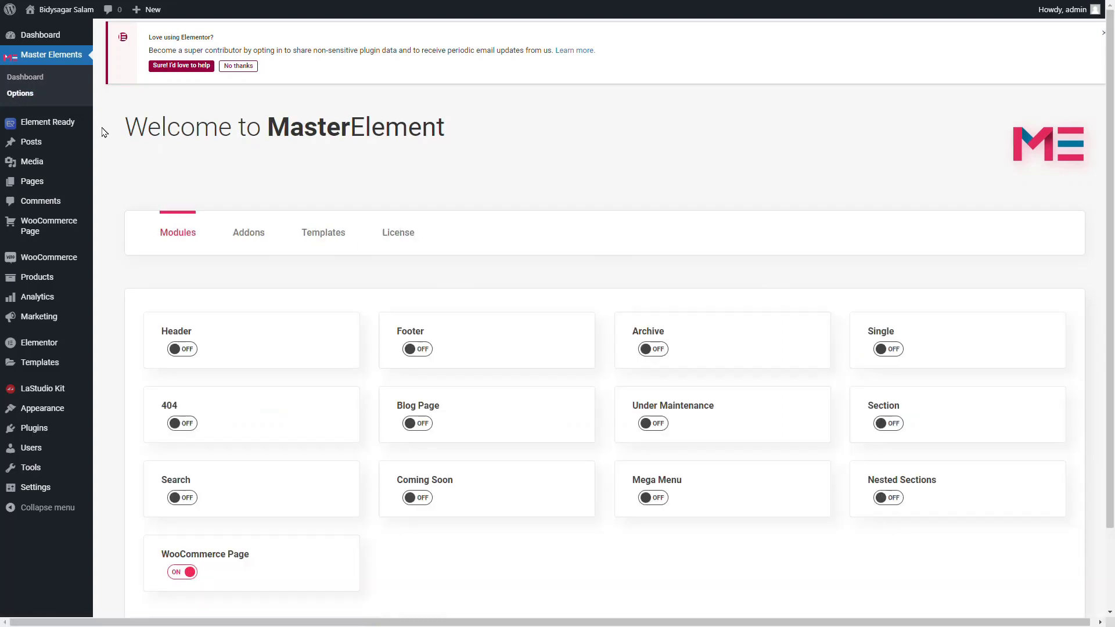
scroll(269, 187, "down", 2)
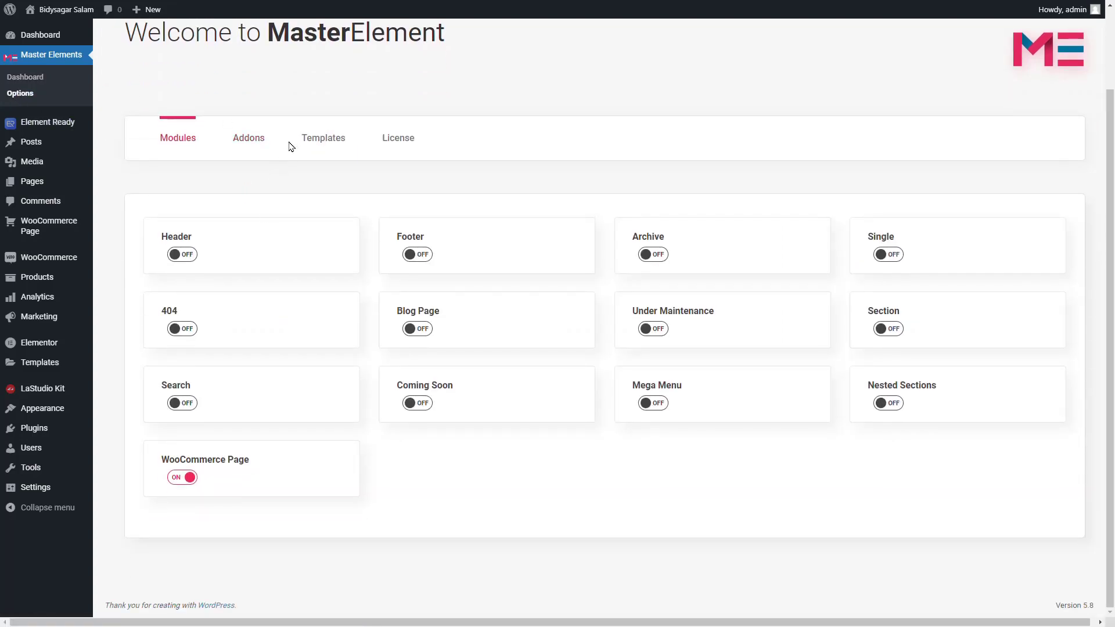
left_click(249, 145)
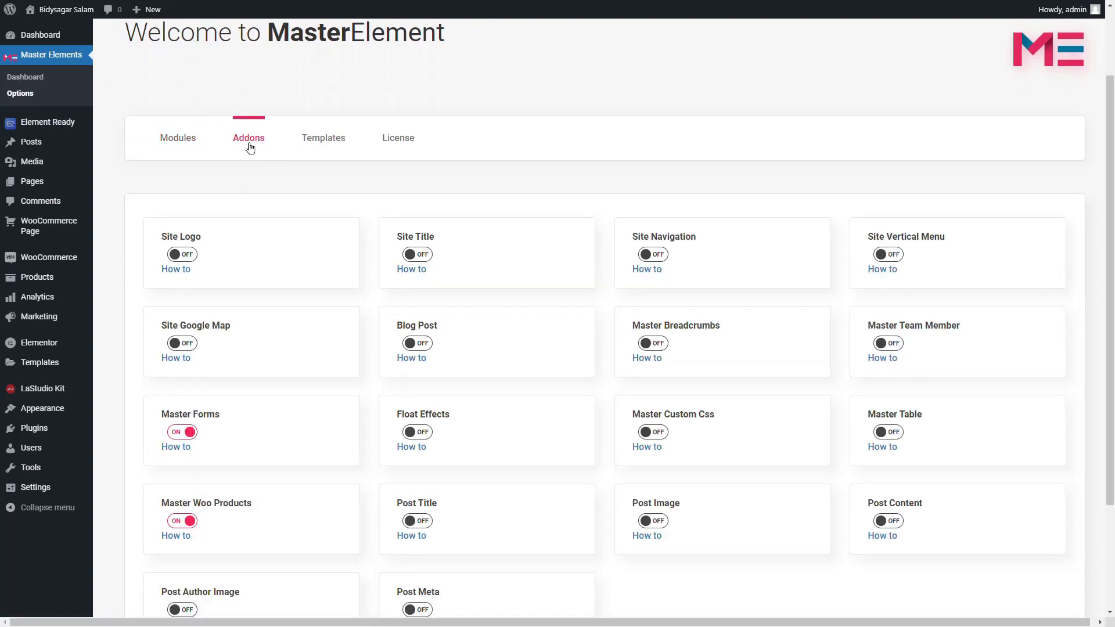
scroll(249, 147, "down", 3)
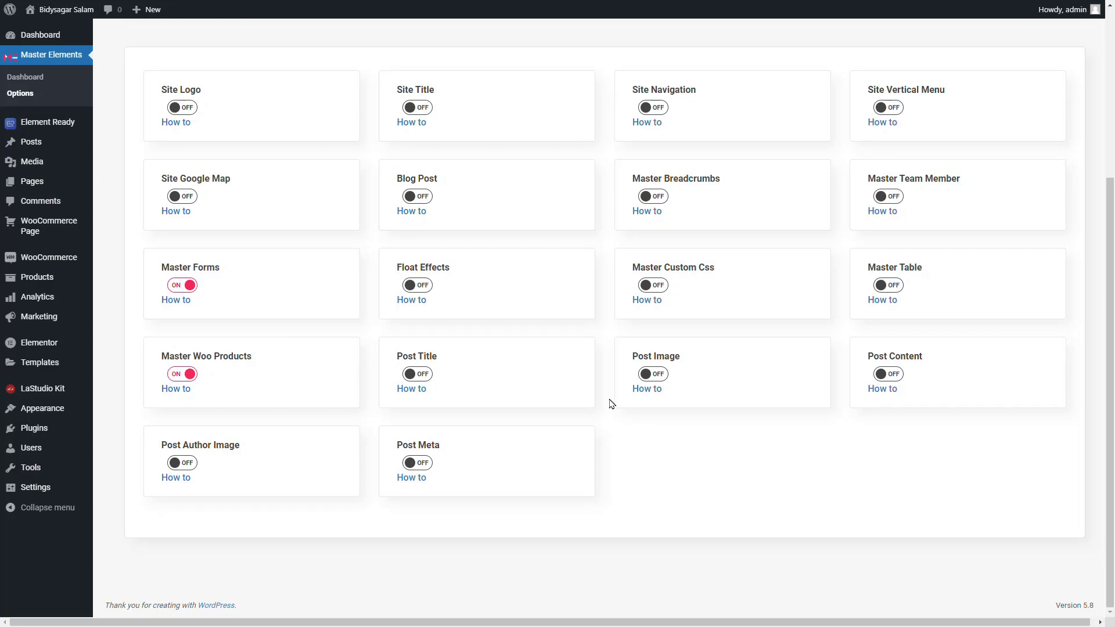
scroll(612, 404, "up", 3)
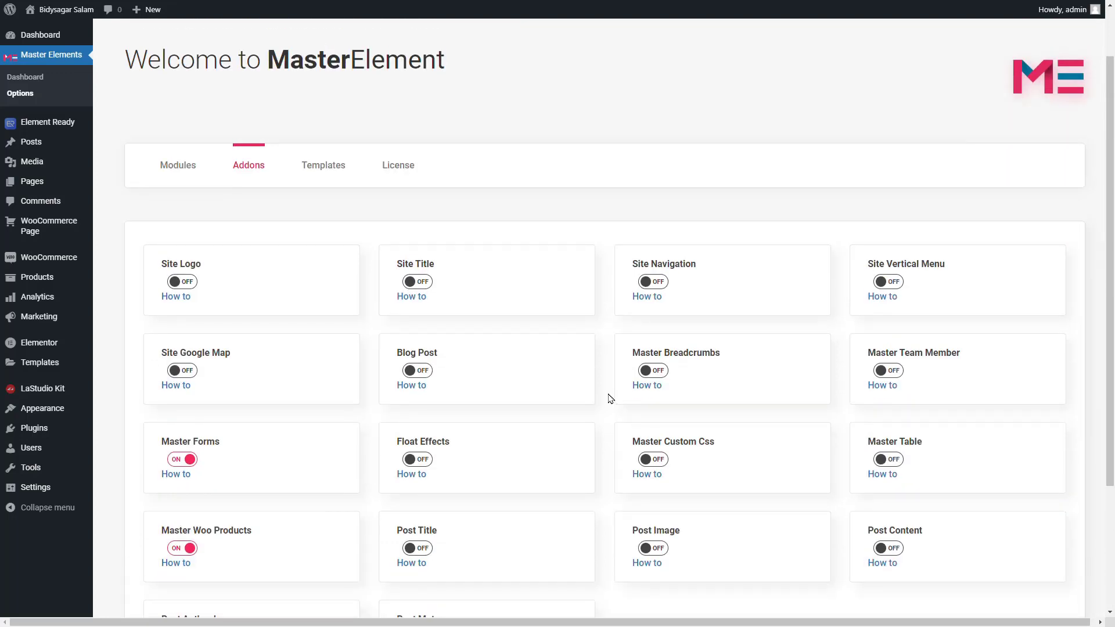
Open the Element Ready settings and review the modules and the components list, including the Pro widgets.
mouse_move(74, 124)
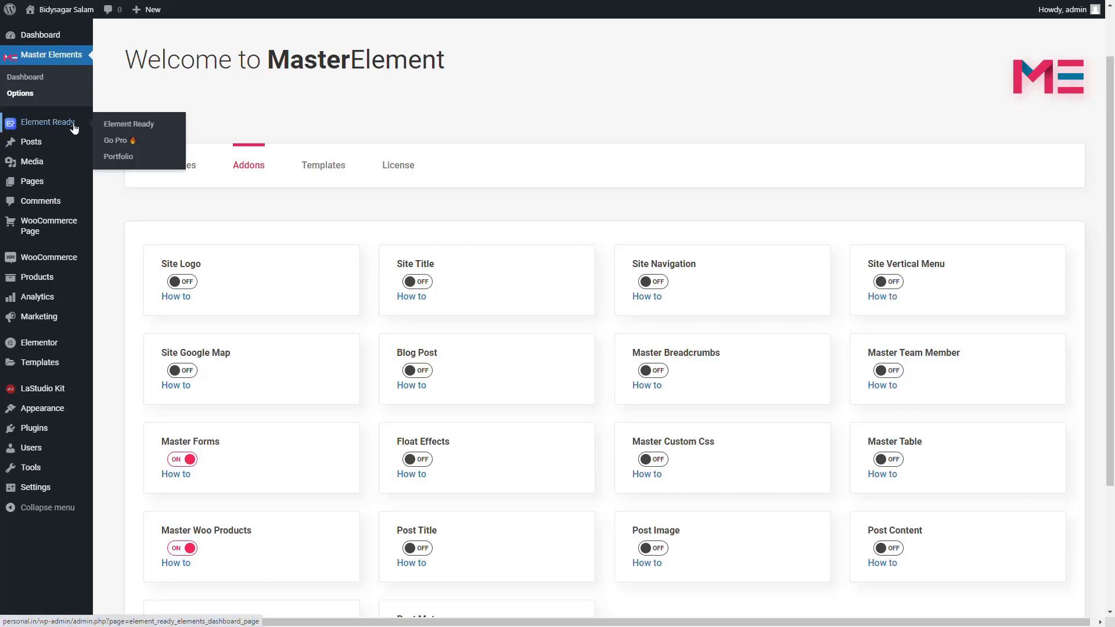
left_click(140, 125)
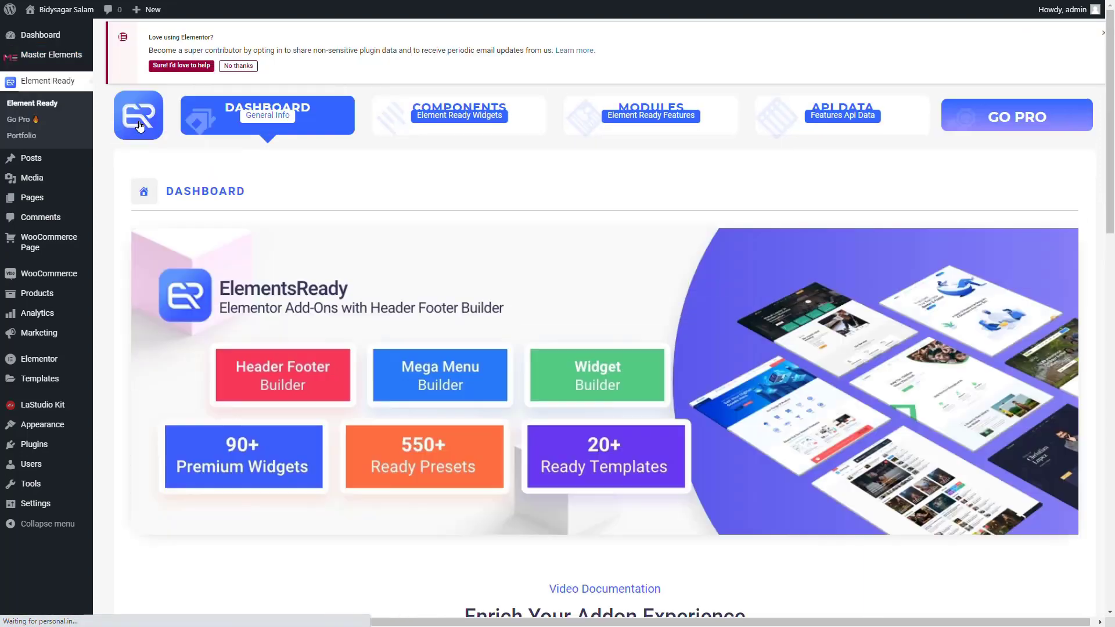
left_click(646, 120)
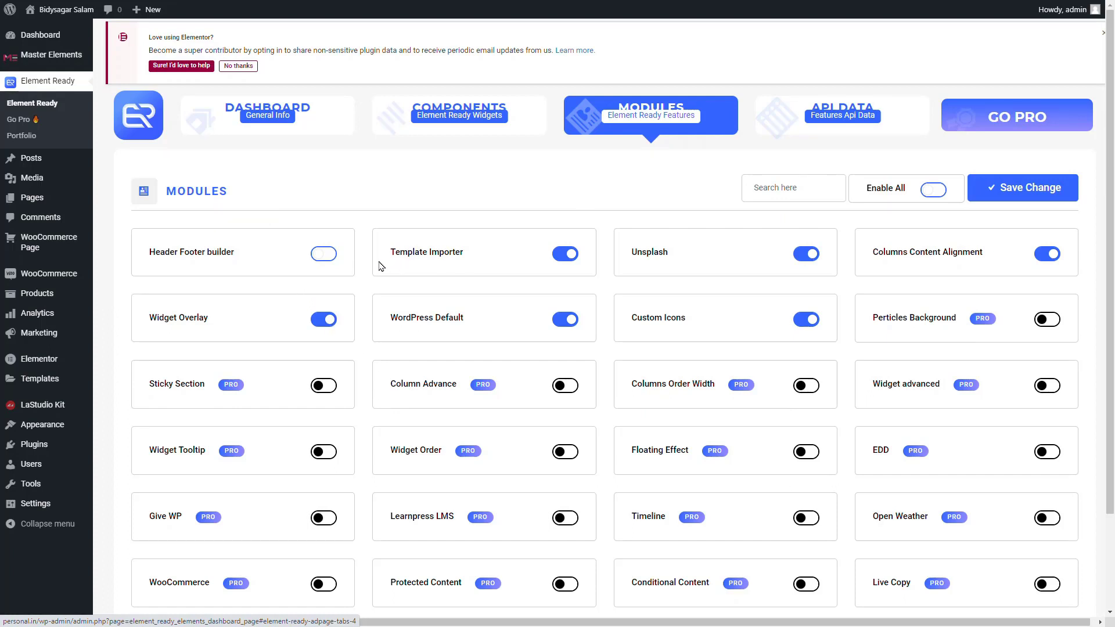
left_click(472, 119)
scroll(580, 244, "down", 2)
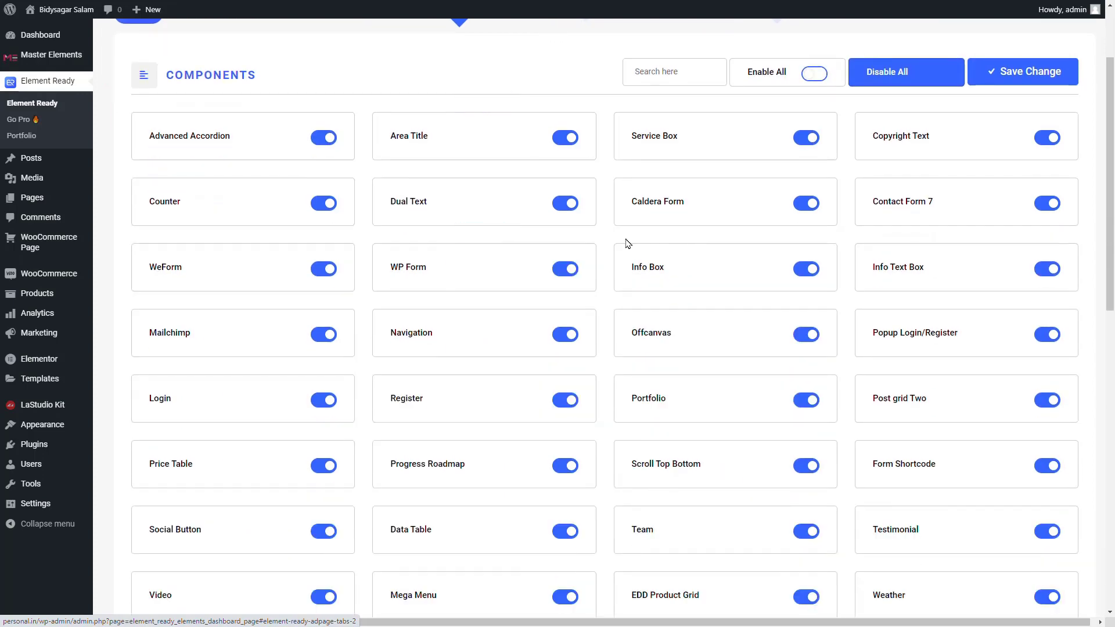
scroll(575, 250, "down", 4)
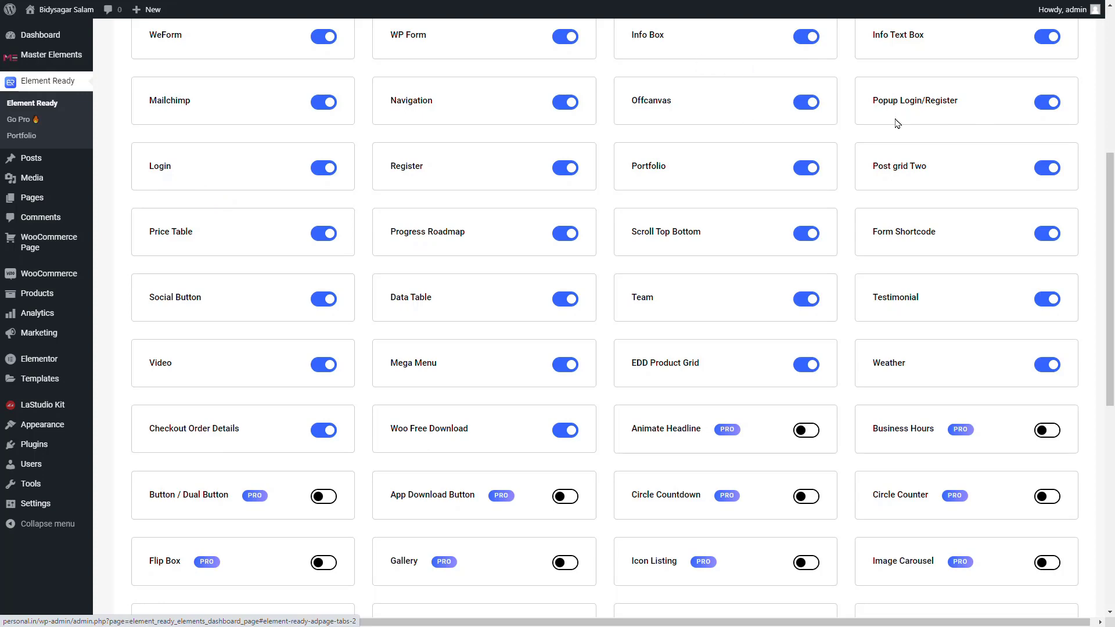
scroll(472, 145, "up", 5)
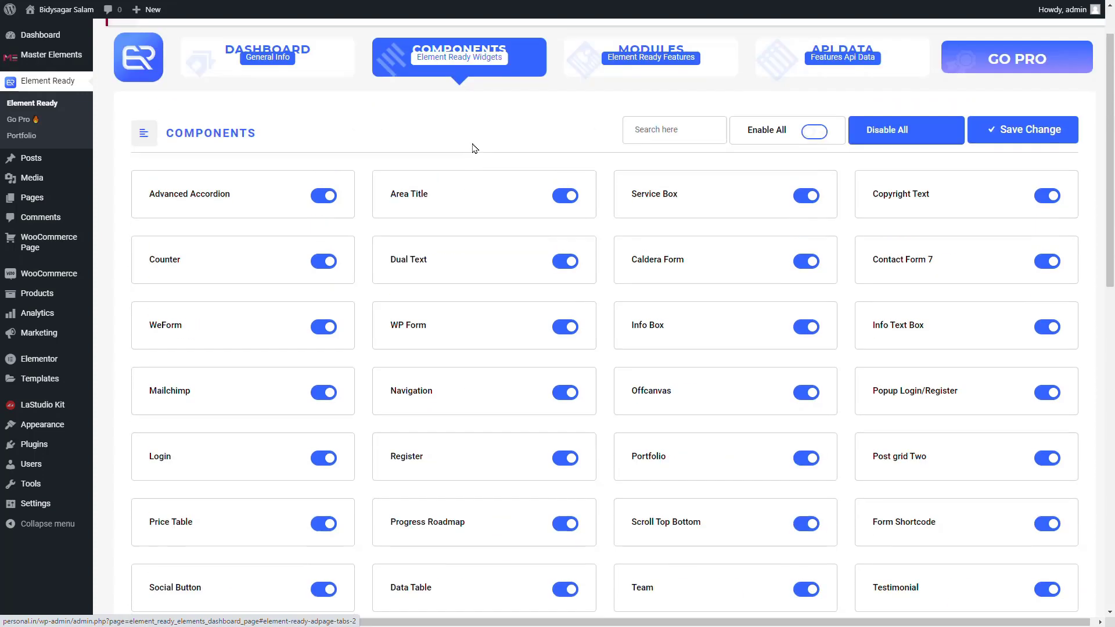